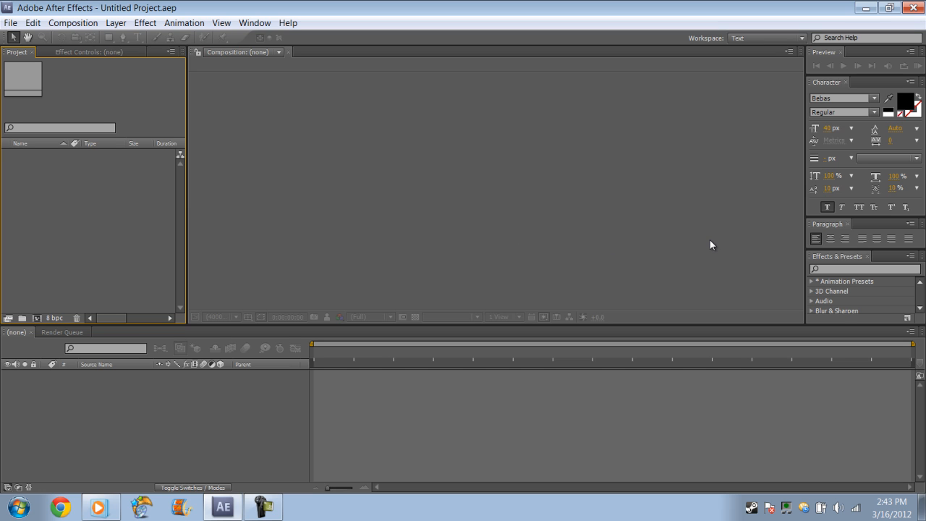
{"action": "left_click", "coordinate": [849, 268]}
{"action": "left_click", "coordinate": [637, 251]}
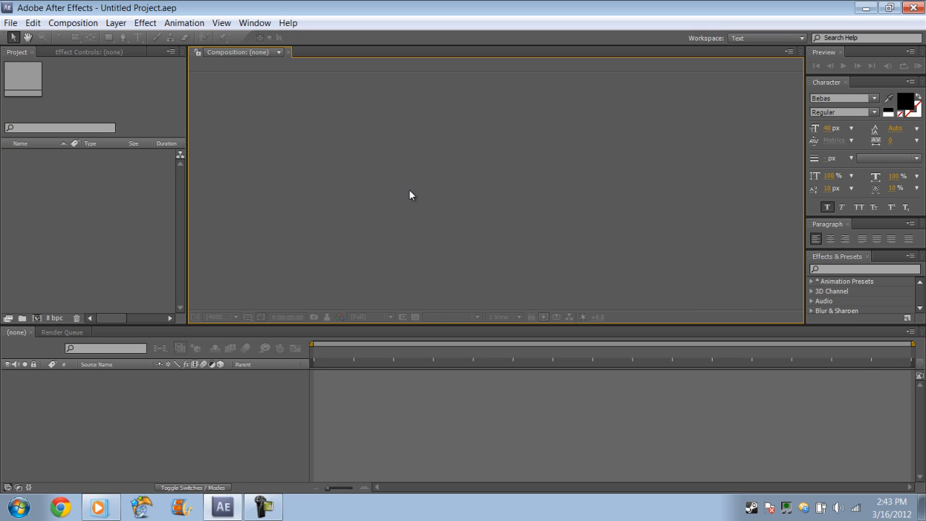
{"action": "left_click", "coordinate": [181, 120]}
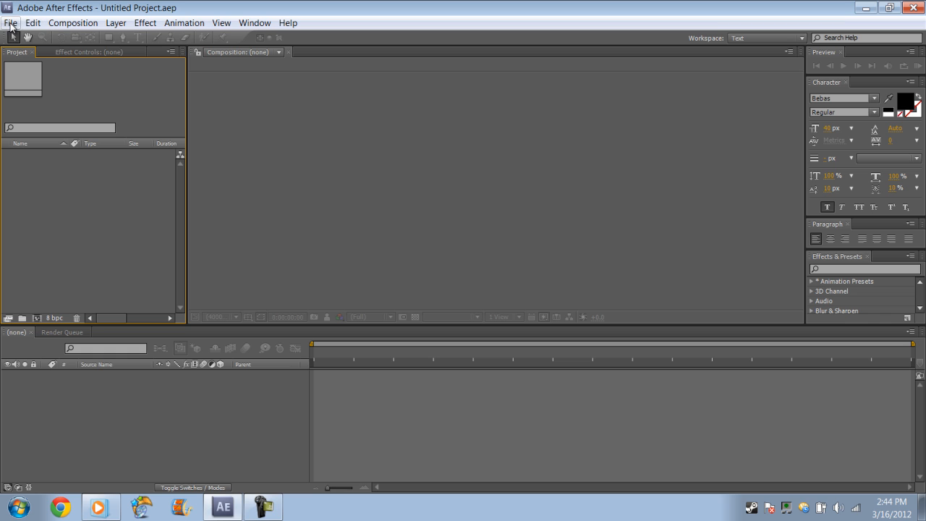
Create a new 1280 x 720 composition at 59.94 fps with a duration of 0;00;15;17 and a black background
{"action": "left_click", "coordinate": [62, 27]}
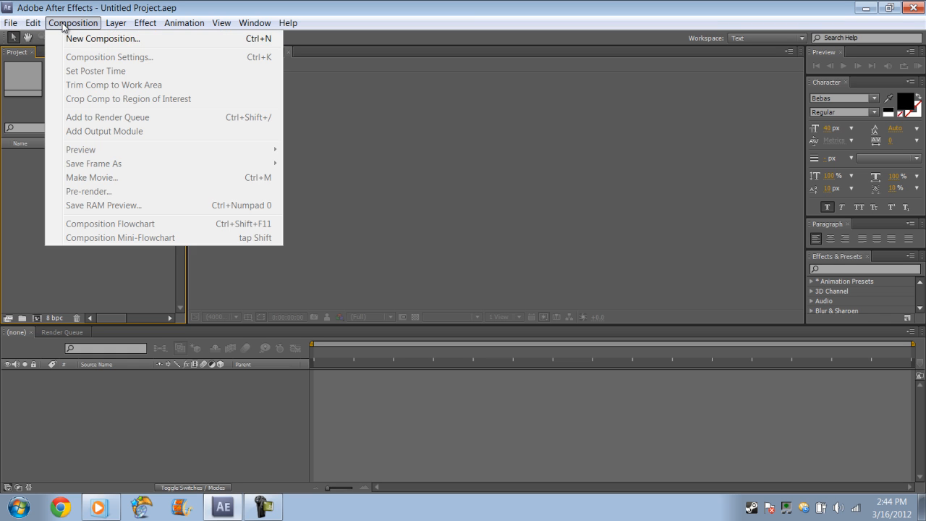
{"action": "left_click", "coordinate": [226, 38]}
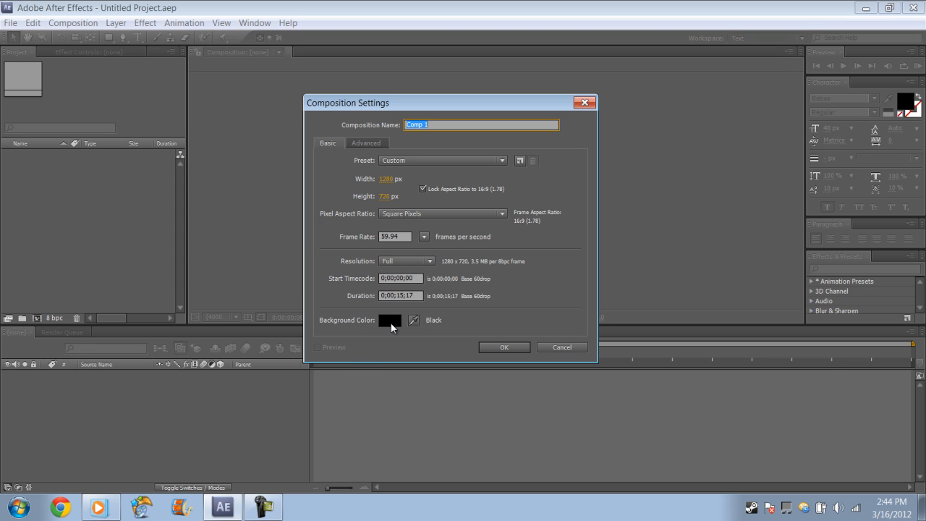
{"action": "left_click", "coordinate": [505, 348]}
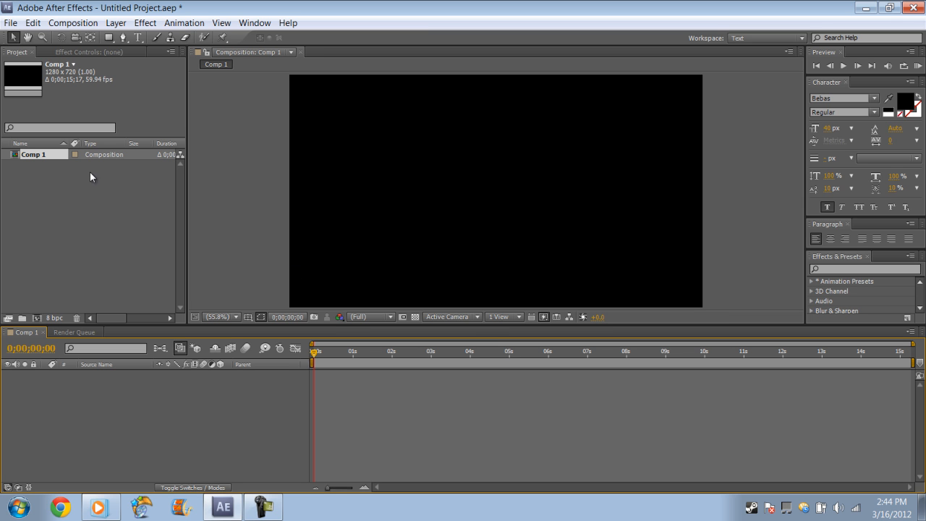
Add a white 1280 x 720 solid layer to the composition as the background
{"action": "left_click", "coordinate": [114, 23]}
{"action": "mouse_move", "coordinate": [135, 40]}
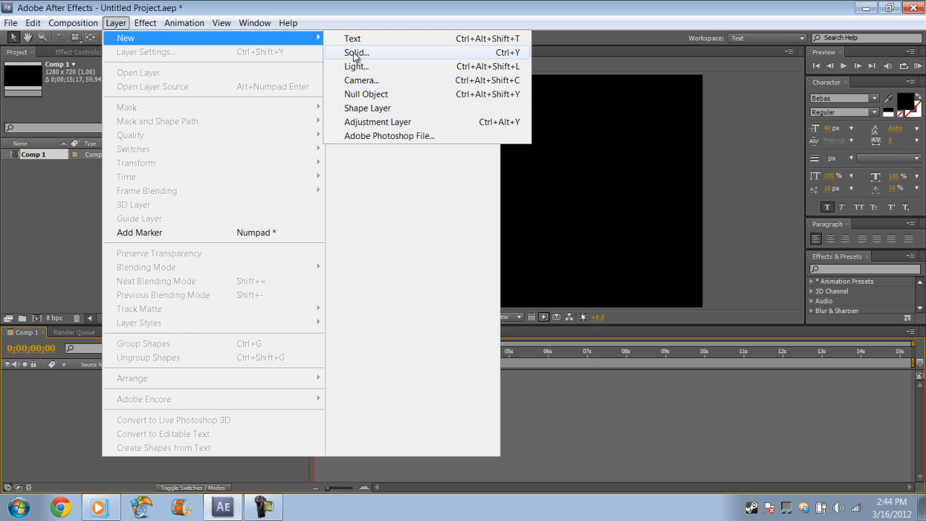
{"action": "left_click", "coordinate": [353, 53]}
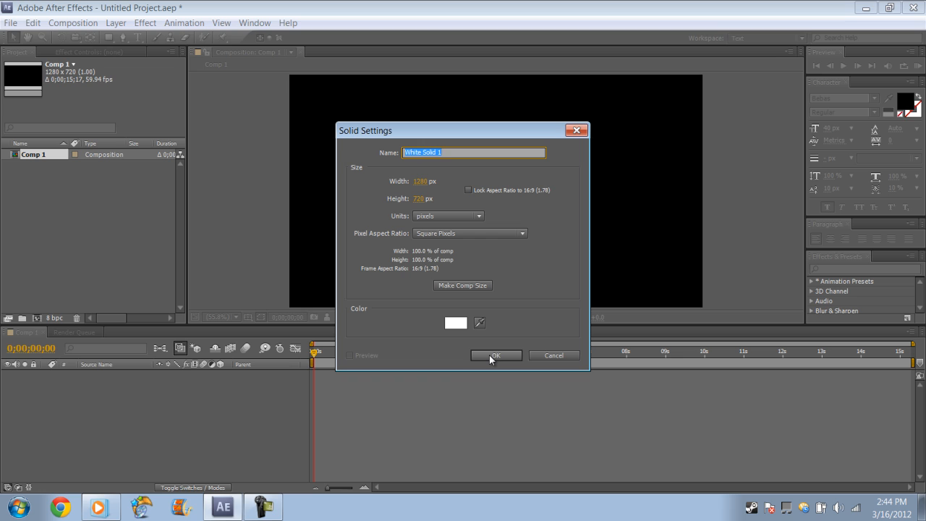
{"action": "left_click", "coordinate": [397, 173]}
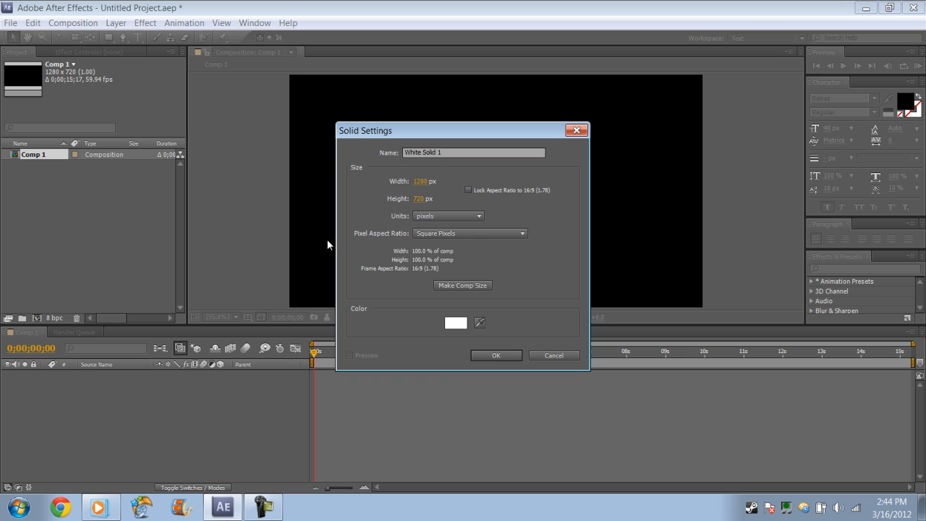
{"action": "left_click", "coordinate": [504, 356]}
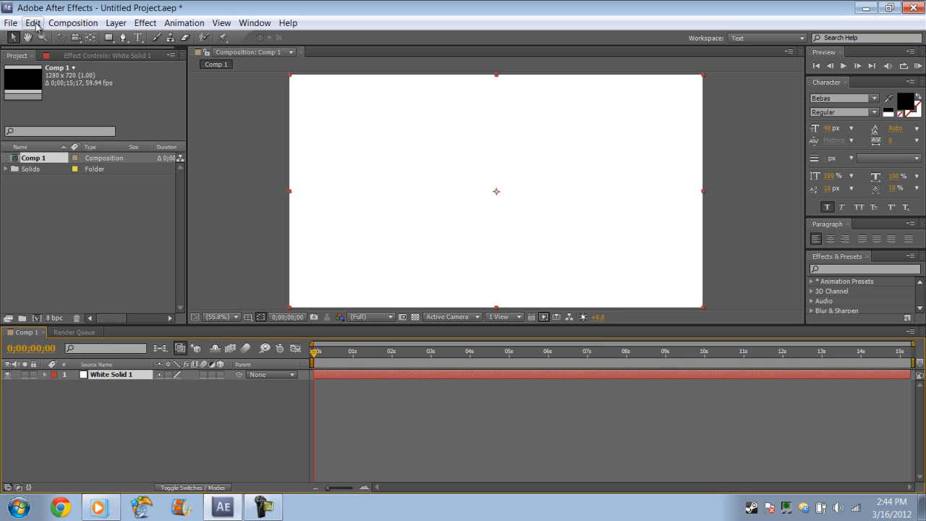
Add a null object layer above the white solid
{"action": "left_click", "coordinate": [113, 24]}
{"action": "mouse_move", "coordinate": [204, 47]}
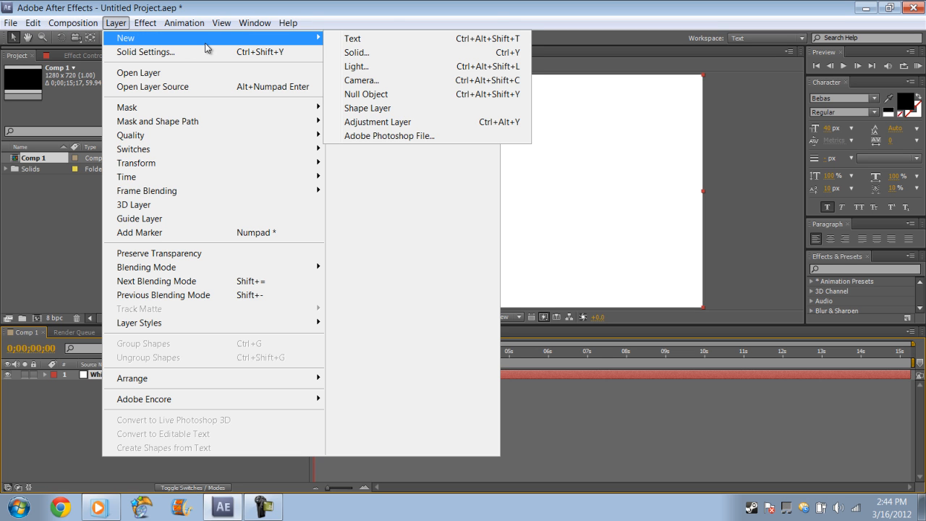
{"action": "left_click", "coordinate": [371, 100]}
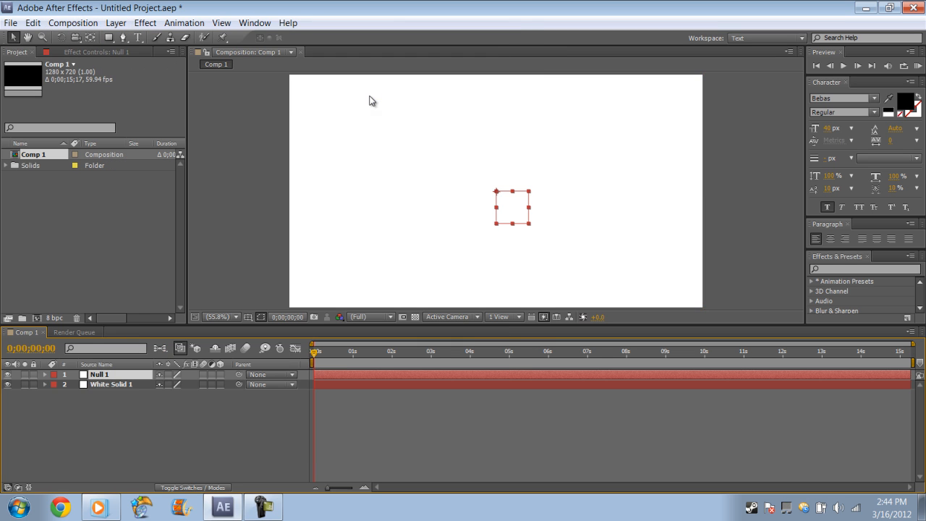
Add a two-node camera layer with the 50mm preset
{"action": "left_click", "coordinate": [117, 23]}
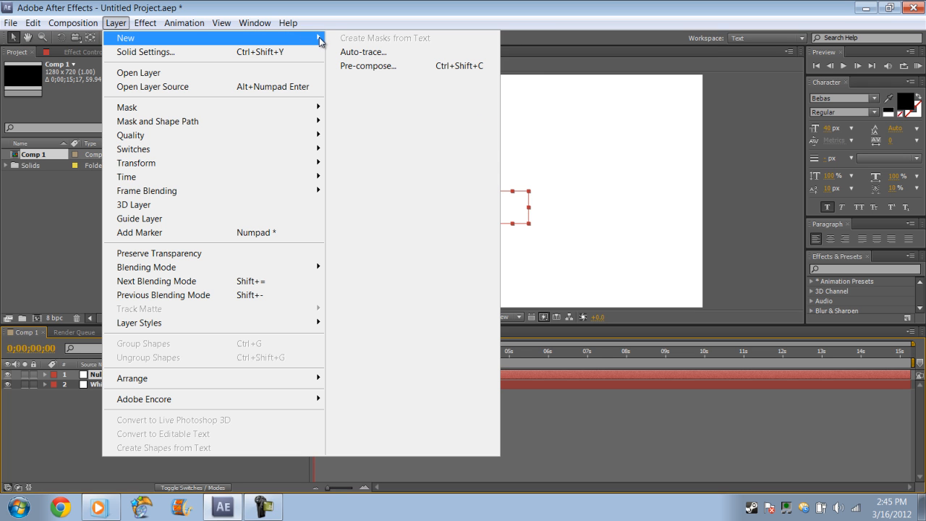
{"action": "mouse_move", "coordinate": [317, 40]}
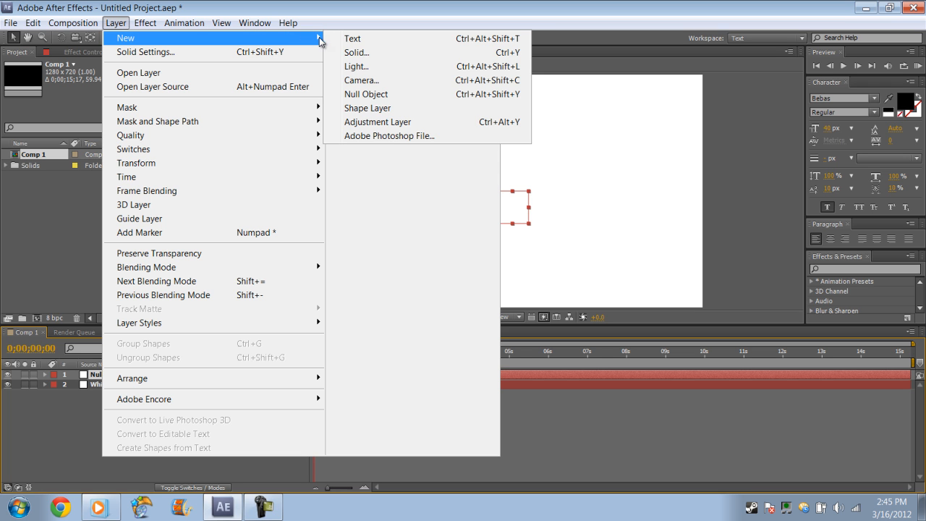
{"action": "left_click", "coordinate": [371, 80]}
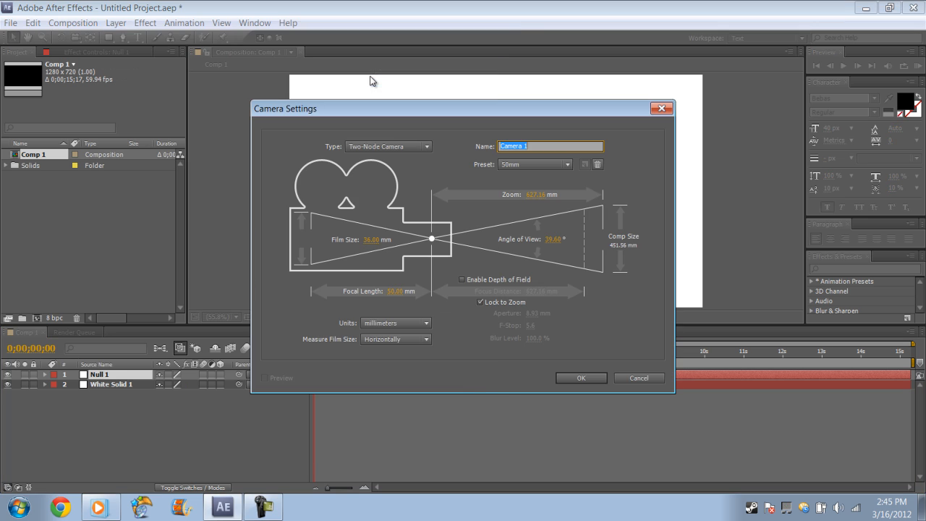
{"action": "left_click", "coordinate": [571, 380]}
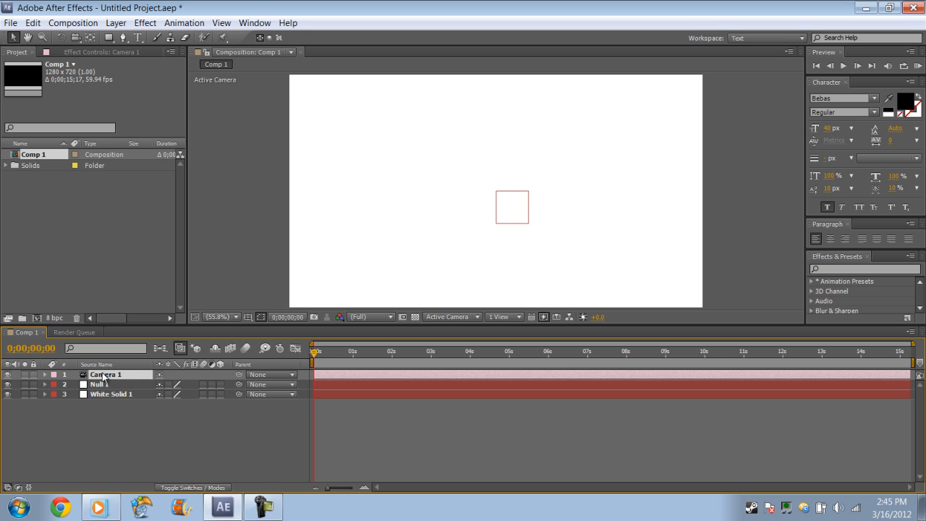
Apply the expression wiggle(3,15) to the camera's Position property and collapse the camera layer's properties
{"action": "key", "text": "p"}
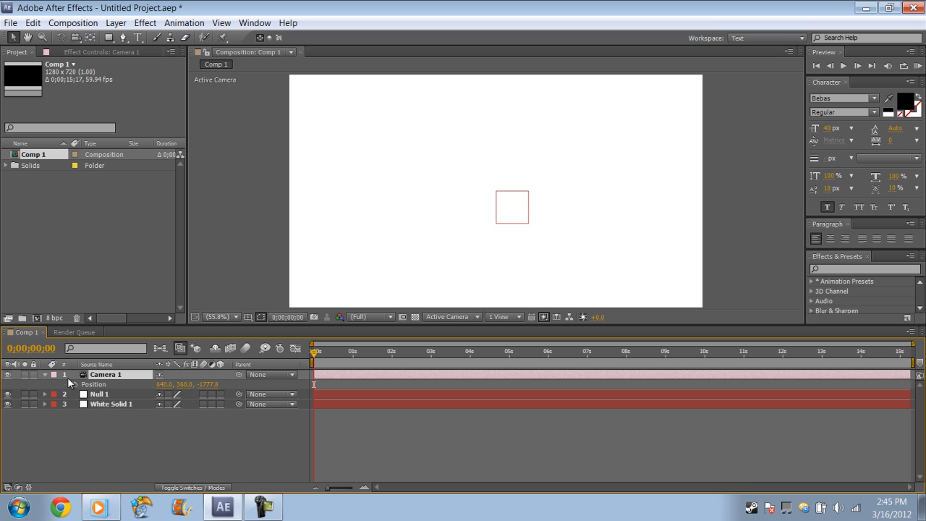
{"action": "left_click", "coordinate": [74, 380]}
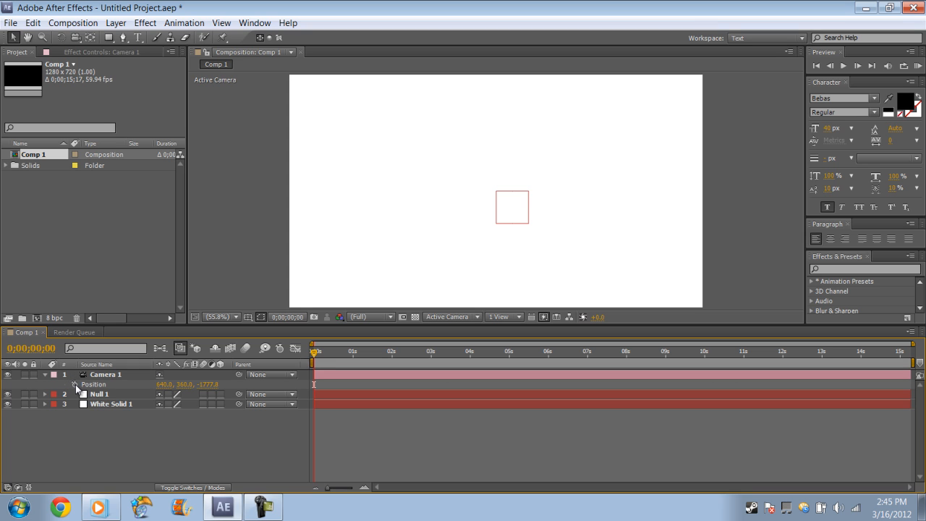
{"action": "left_click", "coordinate": [75, 384]}
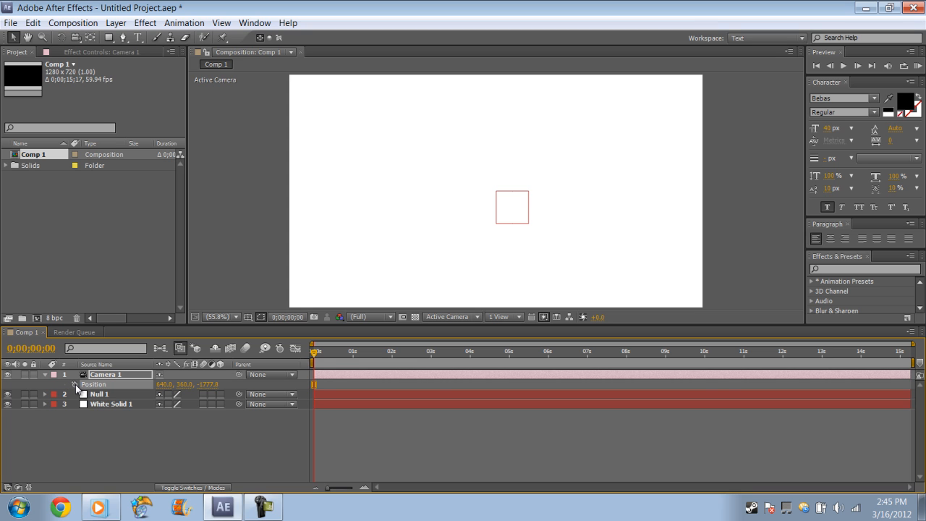
{"action": "left_click", "coordinate": [75, 384], "text": "alt"}
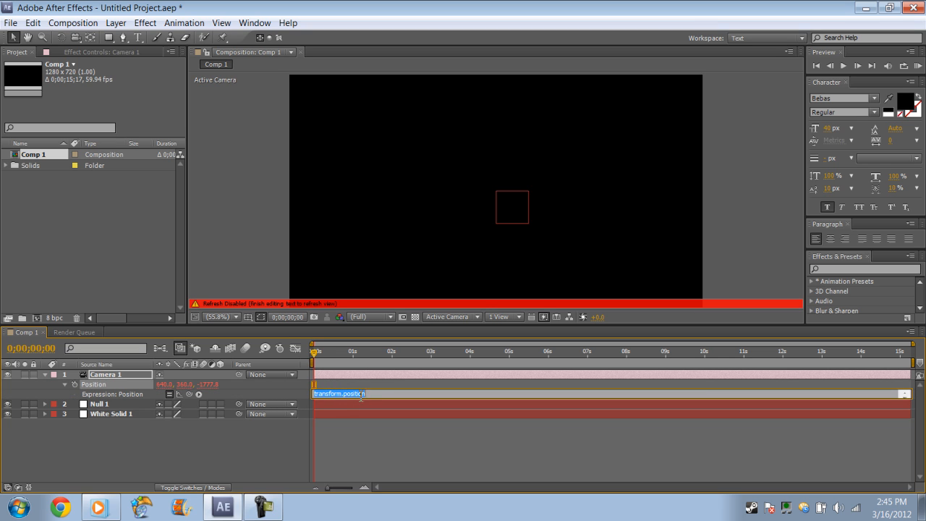
{"action": "key", "text": "BackSpace"}
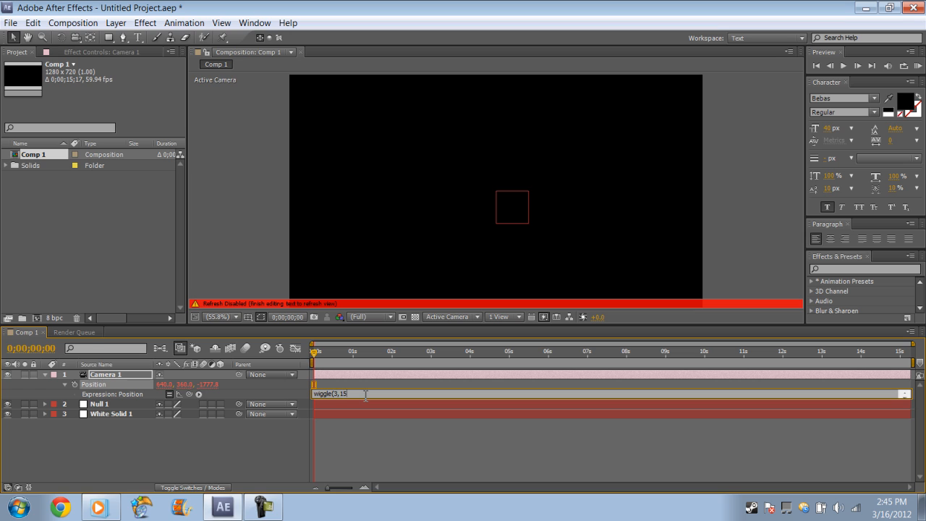
{"action": "key", "text": "Return"}
{"action": "type", "text": ")"}
{"action": "key", "text": "BackSpace"}
{"action": "left_click", "coordinate": [322, 426]}
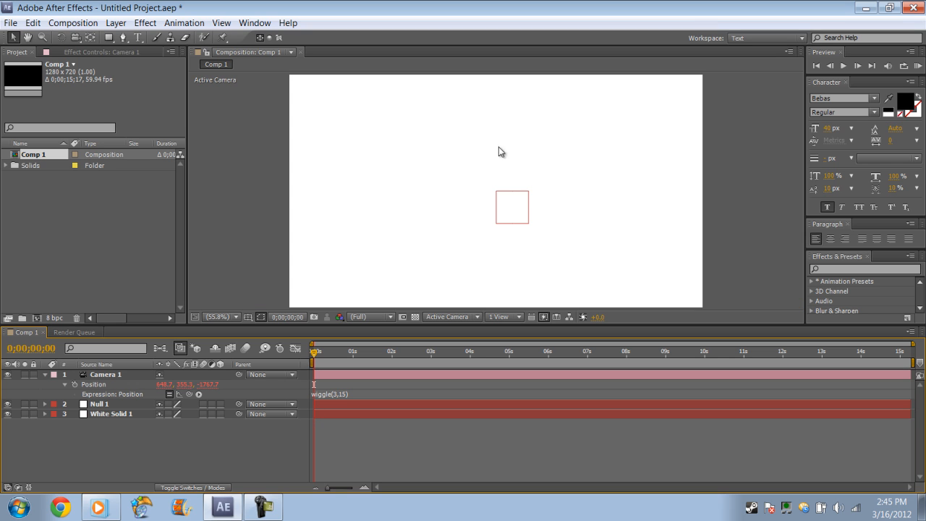
{"action": "left_click", "coordinate": [44, 374]}
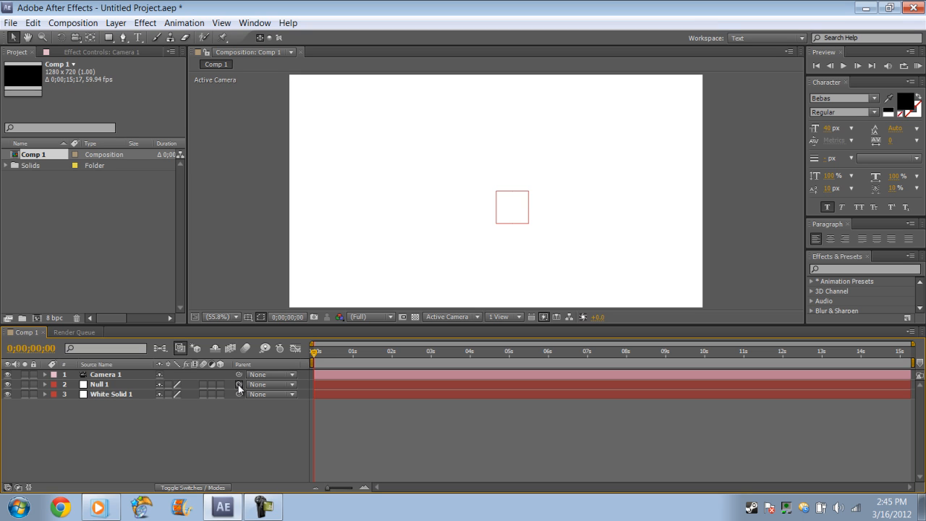
Parent the null layer to the camera, preview the wiggle motion, and return the playhead to the start
{"action": "left_click_drag", "start_coordinate": [180, 380], "coordinate": [111, 374]}
{"action": "left_click", "coordinate": [843, 66]}
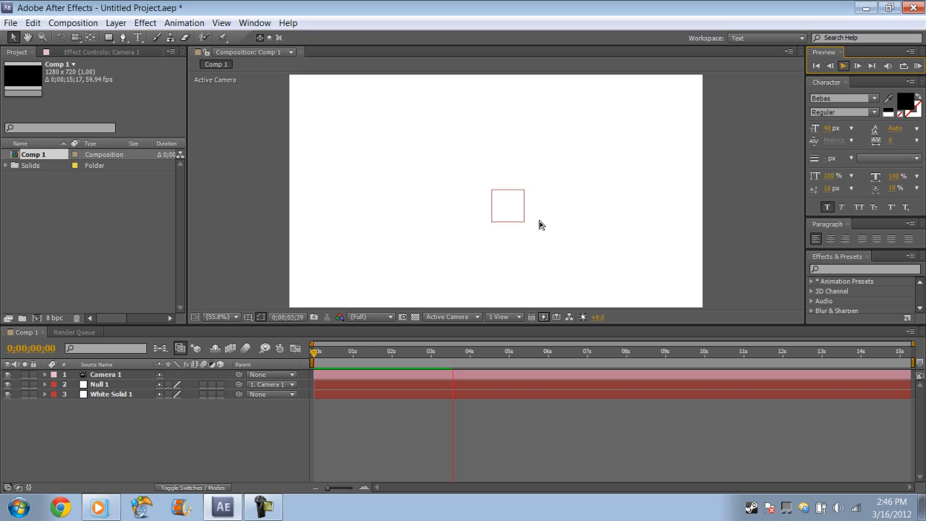
{"action": "left_click", "coordinate": [842, 66]}
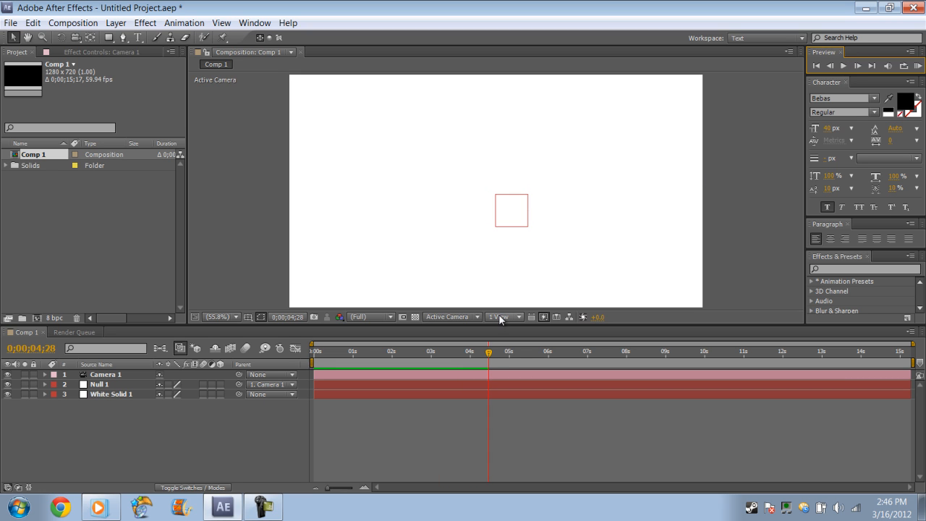
{"action": "left_click_drag", "start_coordinate": [489, 352], "coordinate": [311, 352]}
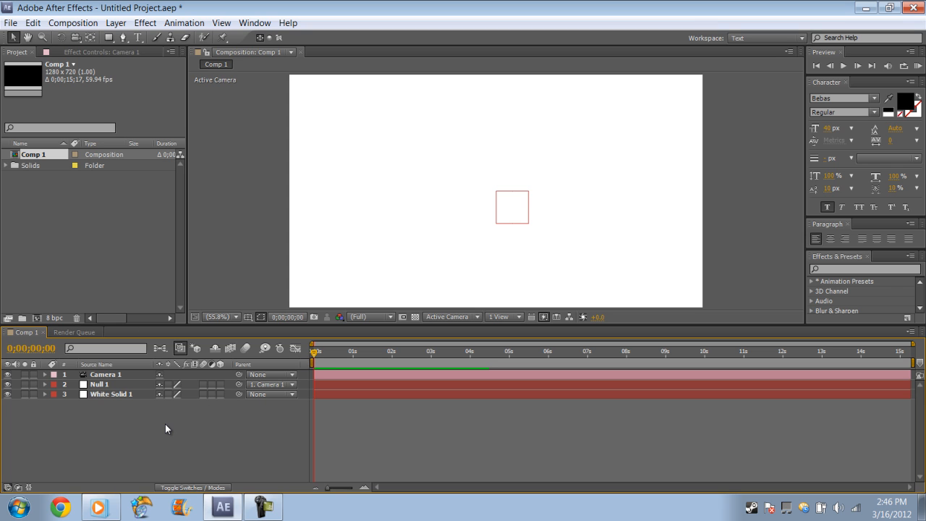
Import the image spongbob.jpg from the Downloads folder into the project
{"action": "left_click", "coordinate": [10, 23]}
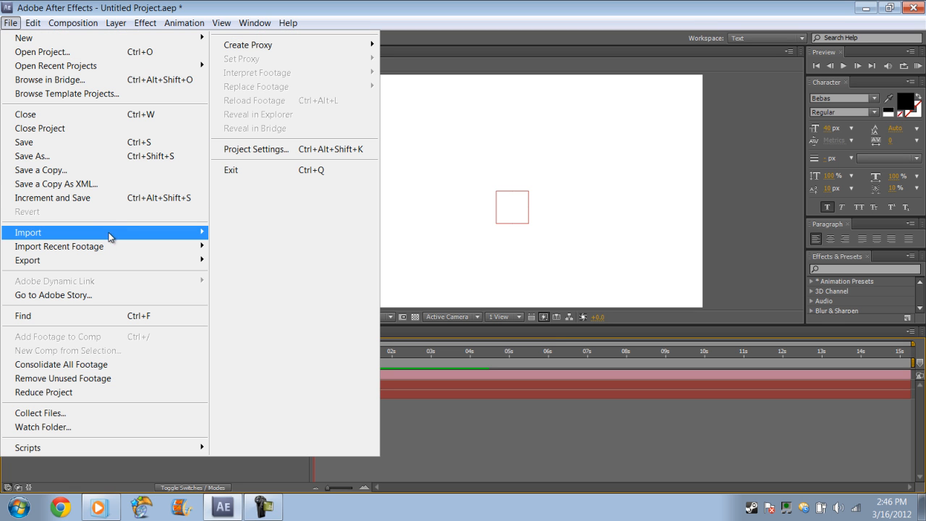
{"action": "mouse_move", "coordinate": [109, 233]}
{"action": "left_click", "coordinate": [233, 231]}
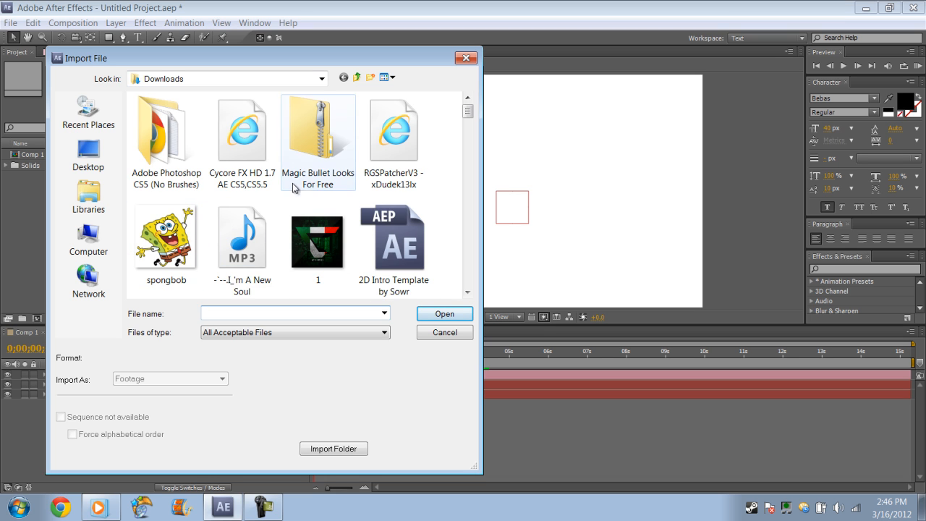
{"action": "double_click", "coordinate": [194, 245]}
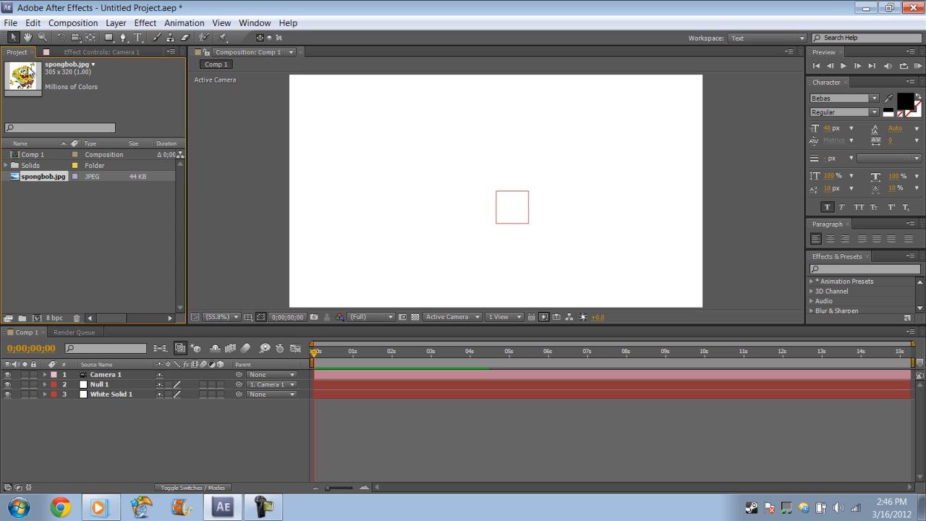
Place spongbob.jpg in the left half of the composition, enlarge it proportionally, and shift it slightly toward the centre
{"action": "left_click_drag", "start_coordinate": [32, 73], "coordinate": [369, 187]}
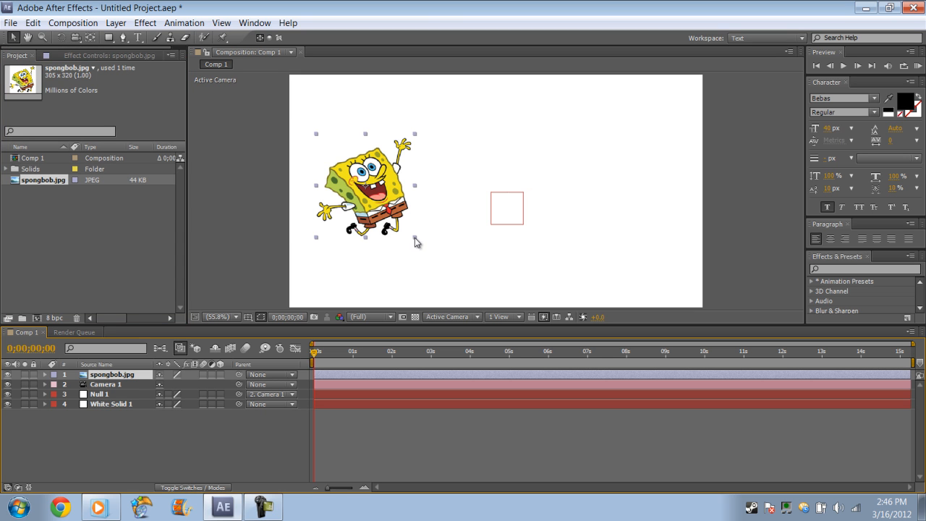
{"action": "left_click_drag", "start_coordinate": [415, 237], "coordinate": [441, 268]}
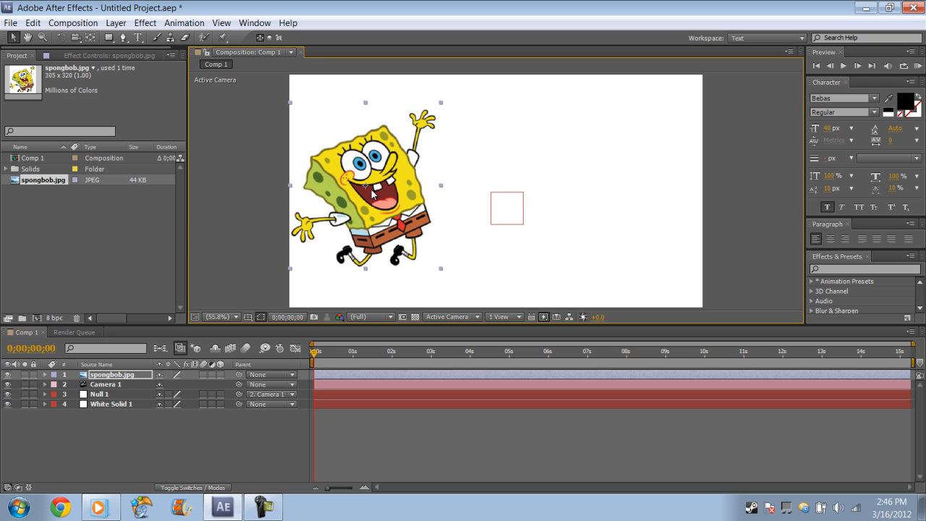
{"action": "left_click_drag", "start_coordinate": [366, 189], "coordinate": [394, 193]}
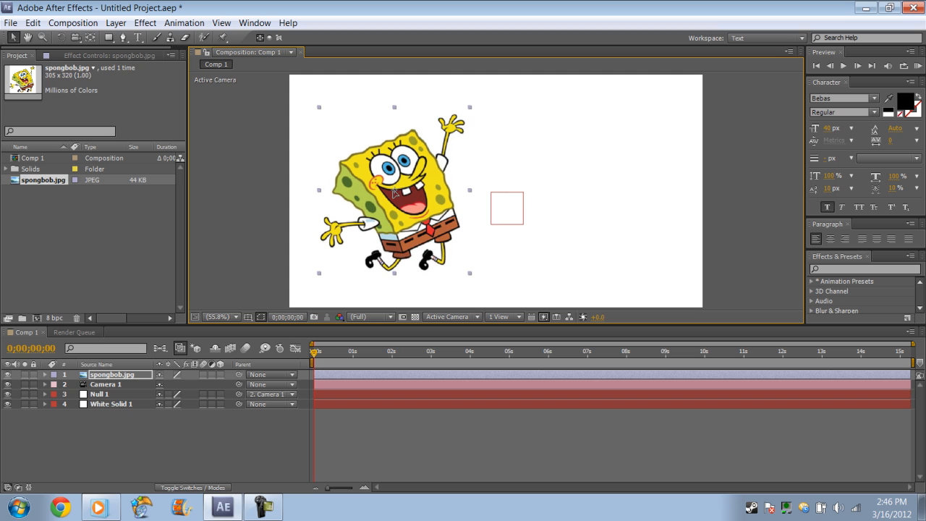
{"action": "left_click", "coordinate": [574, 291]}
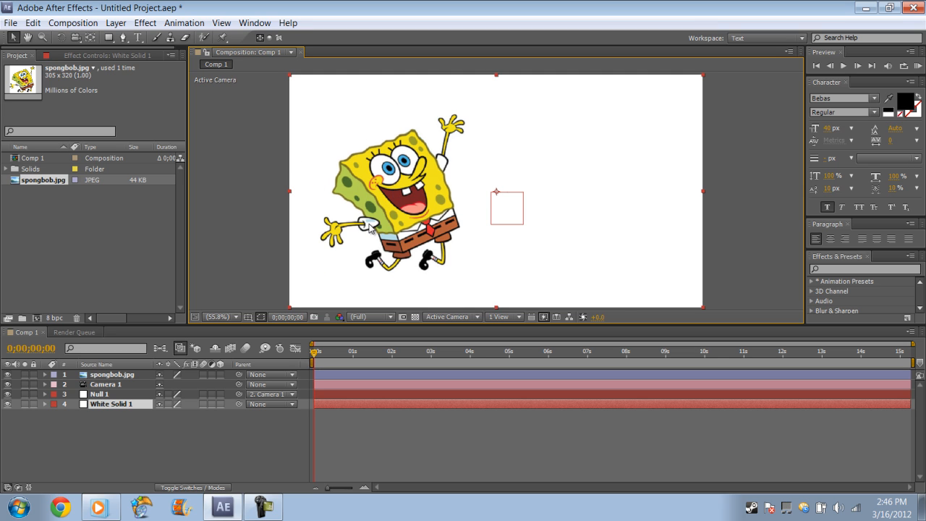
{"action": "left_click", "coordinate": [143, 416]}
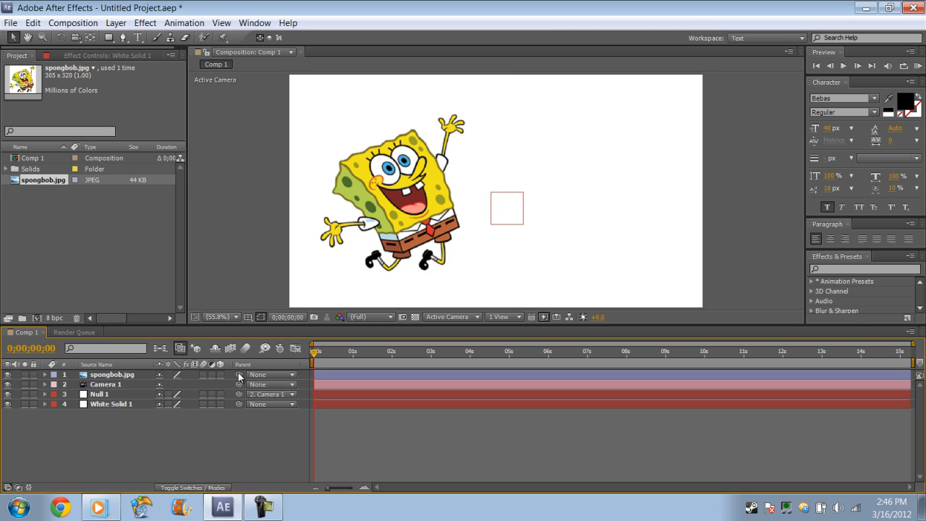
Parent the spongbob.jpg layer to the null layer and briefly preview the composition
{"action": "left_click_drag", "start_coordinate": [239, 375], "coordinate": [121, 401]}
{"action": "left_click", "coordinate": [842, 67]}
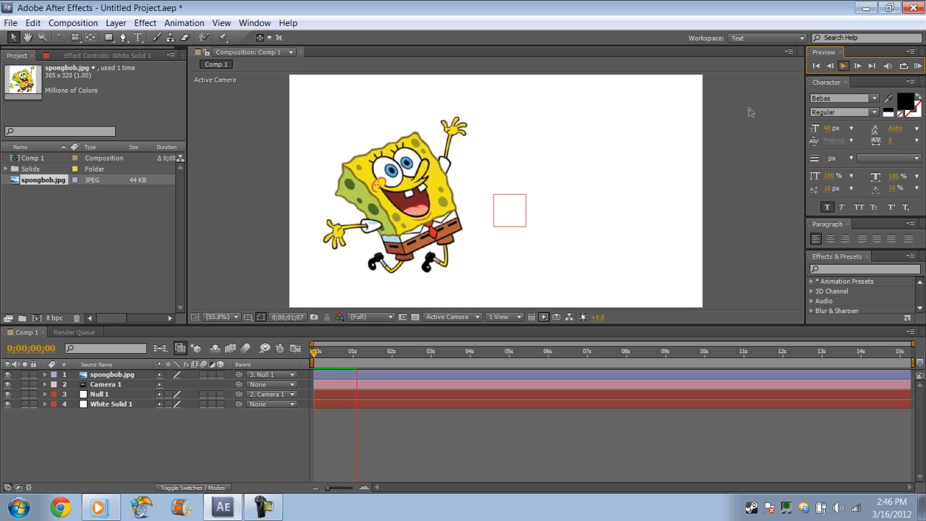
{"action": "left_click", "coordinate": [844, 67]}
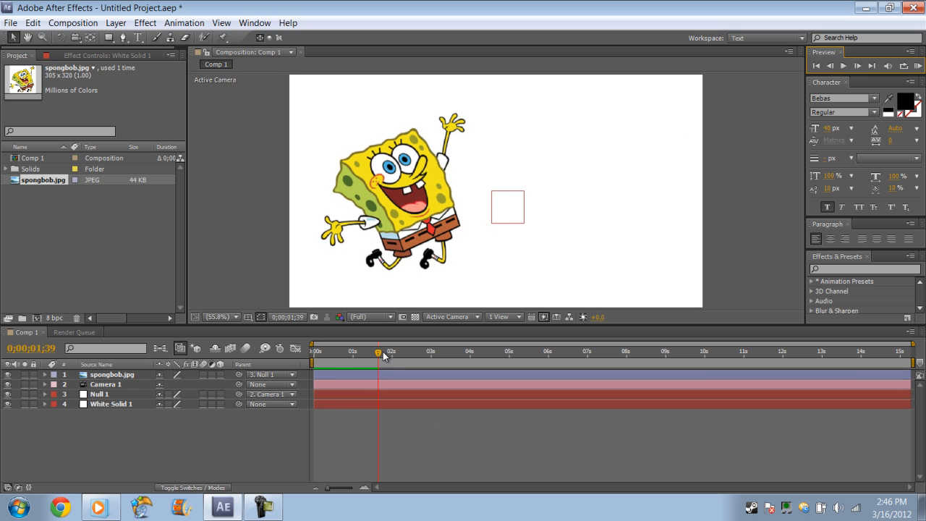
Return the playhead to the start and add a new text layer with a font size of 105 px
{"action": "left_click_drag", "start_coordinate": [380, 352], "coordinate": [306, 351]}
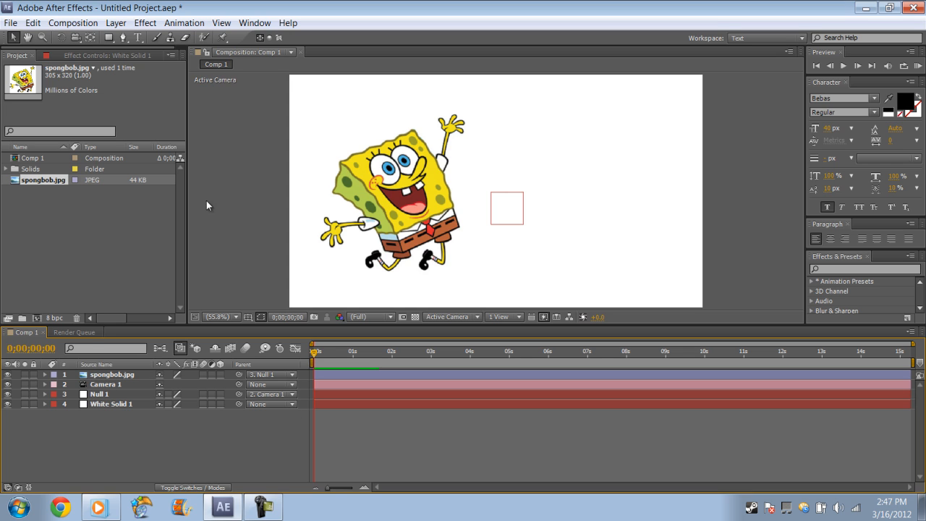
{"action": "right_click", "coordinate": [174, 445]}
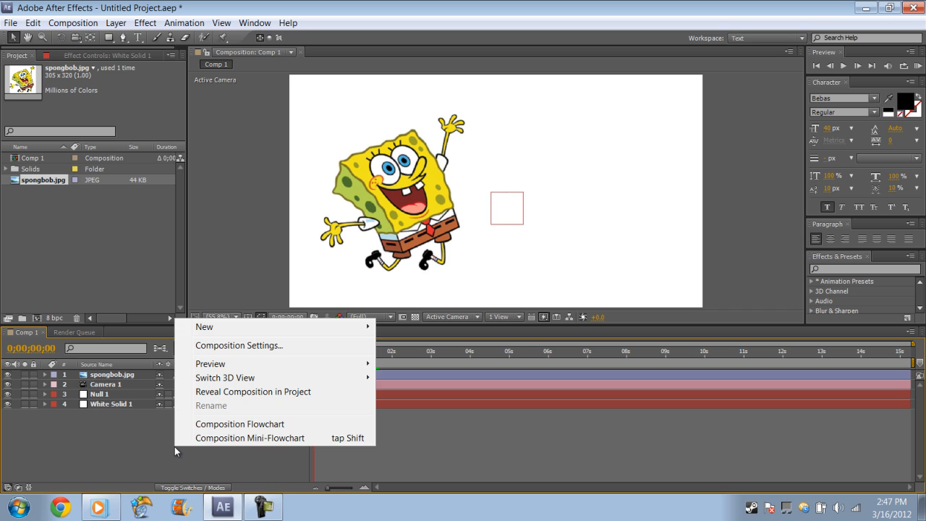
{"action": "mouse_move", "coordinate": [339, 319]}
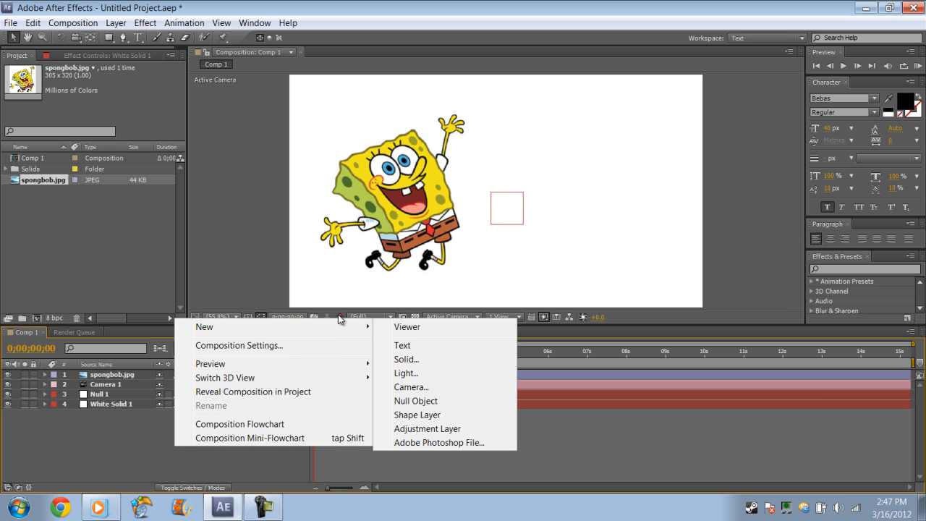
{"action": "left_click", "coordinate": [402, 345]}
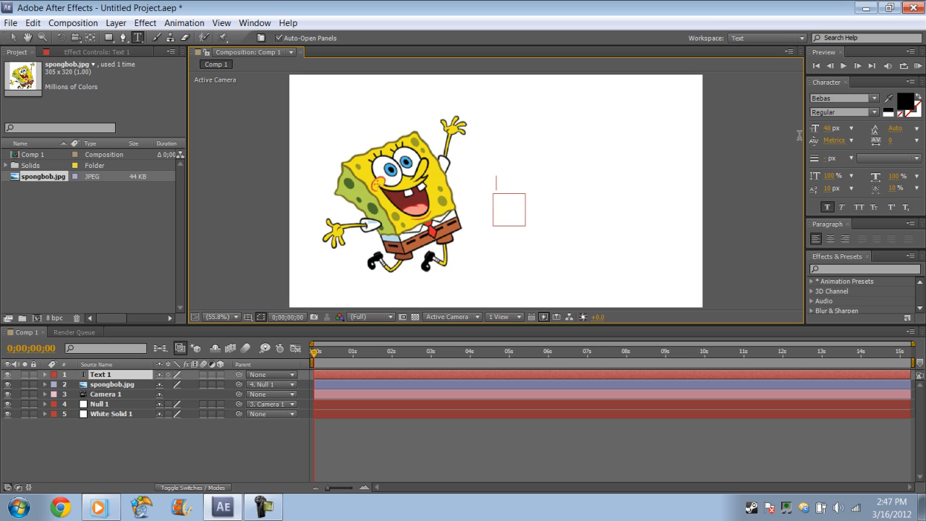
{"action": "left_click", "coordinate": [834, 128]}
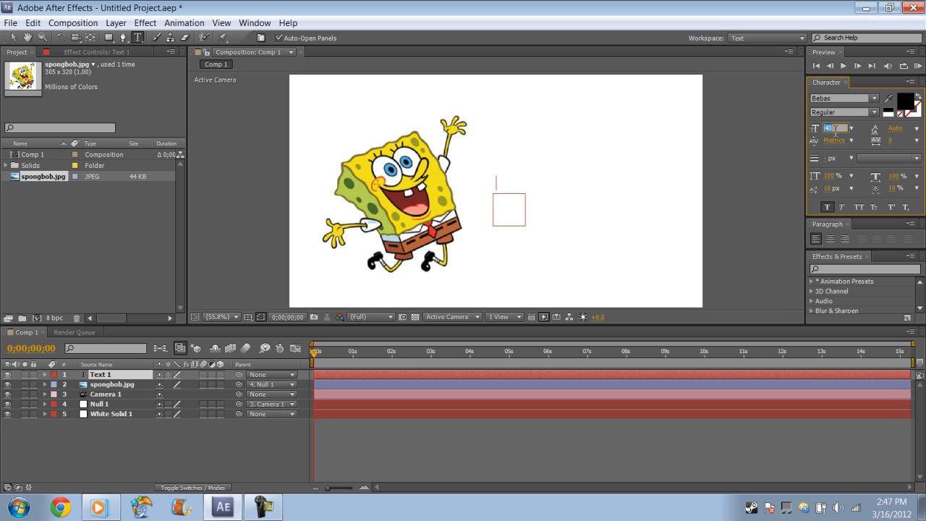
{"action": "type", "text": "105"}
{"action": "key", "text": "Return"}
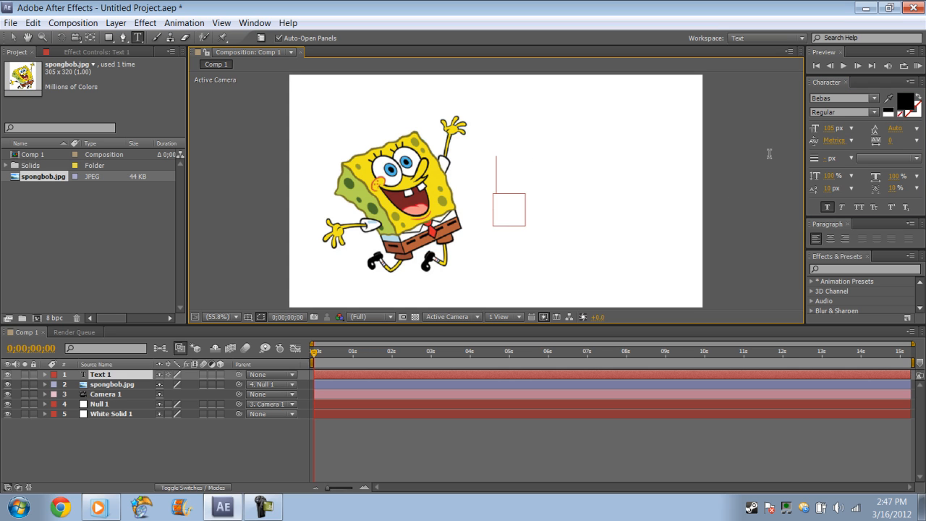
Enter the text IMKURII and shift it slightly down and away from the SpongeBob image
{"action": "type", "text": "J"}
{"action": "key", "text": "BackSpace"}
{"action": "type", "text": "IMKURII"}
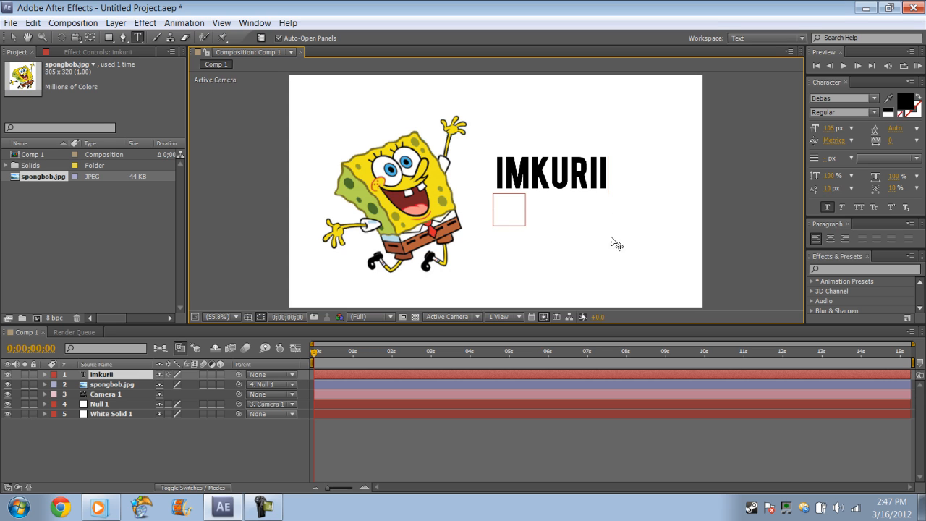
{"action": "left_click", "coordinate": [497, 174]}
{"action": "left_click_drag", "start_coordinate": [548, 249], "coordinate": [561, 258]}
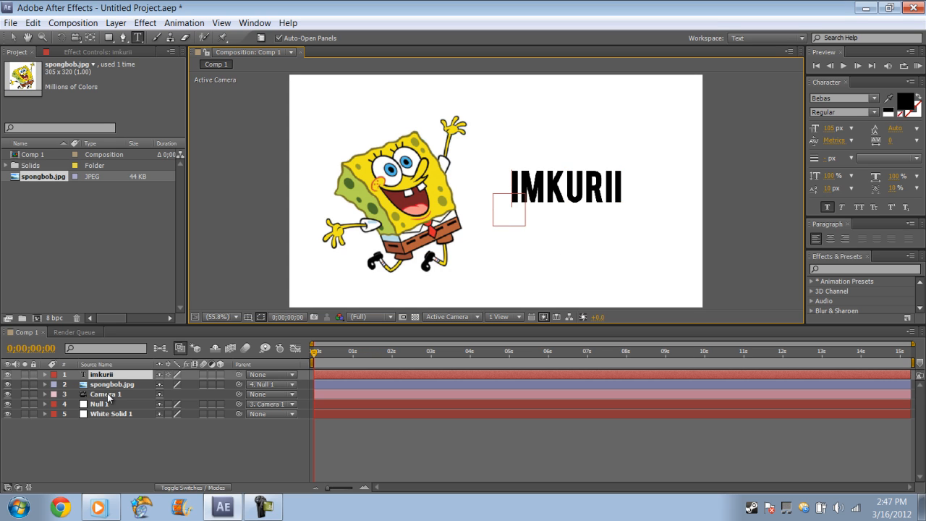
Add a second text layer and set its font size to 40 px
{"action": "right_click", "coordinate": [117, 436]}
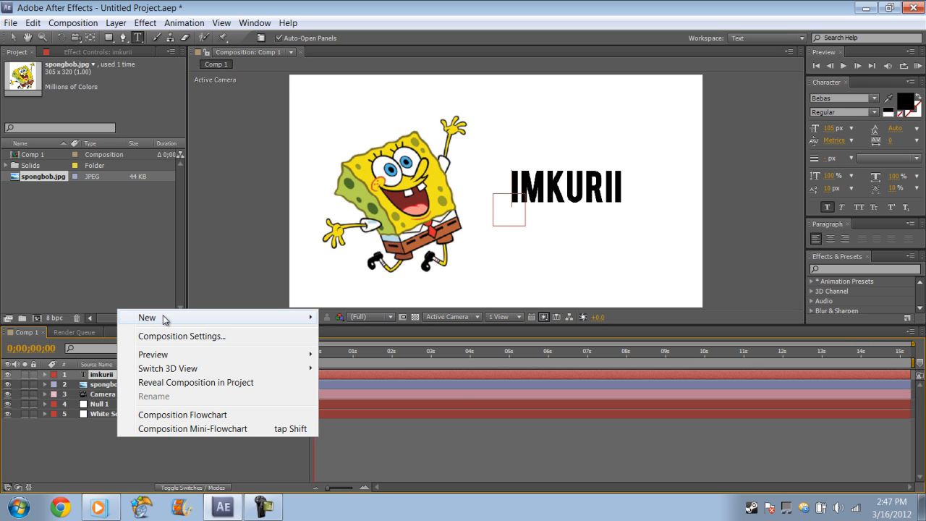
{"action": "left_click", "coordinate": [353, 337]}
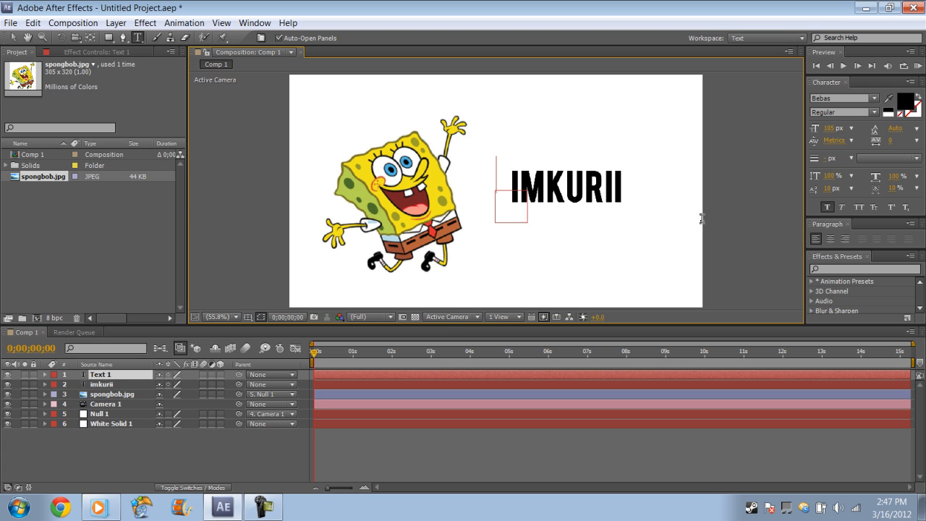
{"action": "left_click", "coordinate": [834, 128]}
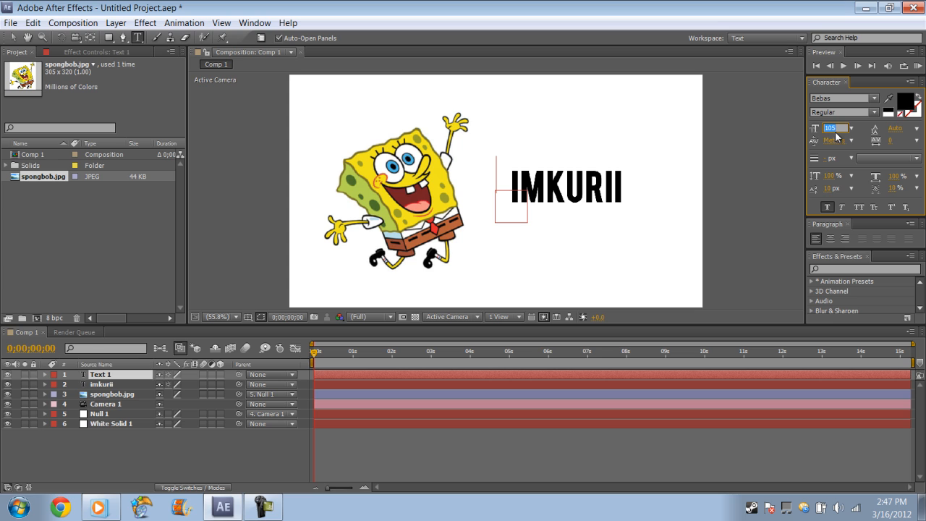
{"action": "type", "text": "40www"}
{"action": "left_click", "coordinate": [497, 186]}
{"action": "type", "text": "ww"}
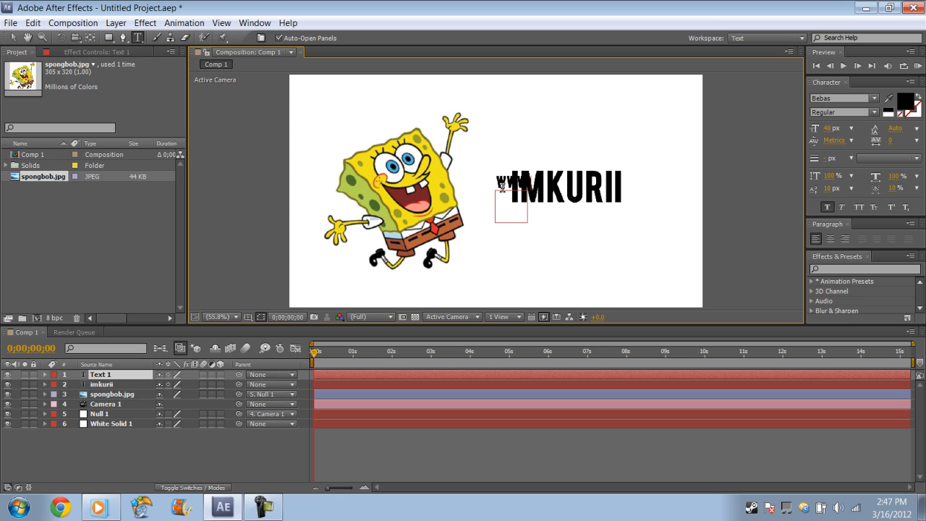
{"action": "type", "text": "w.youtube.com/imkuriihd"}
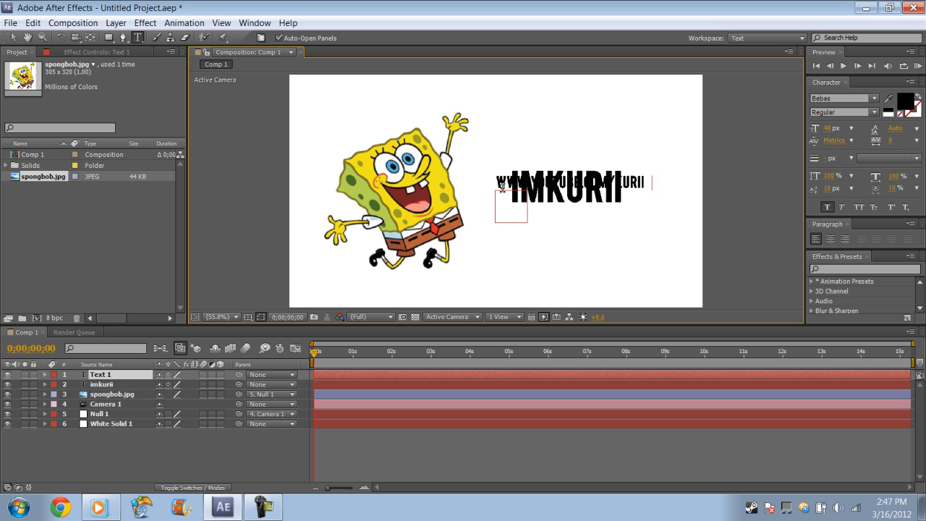
{"action": "left_click_drag", "start_coordinate": [574, 283], "coordinate": [552, 327]}
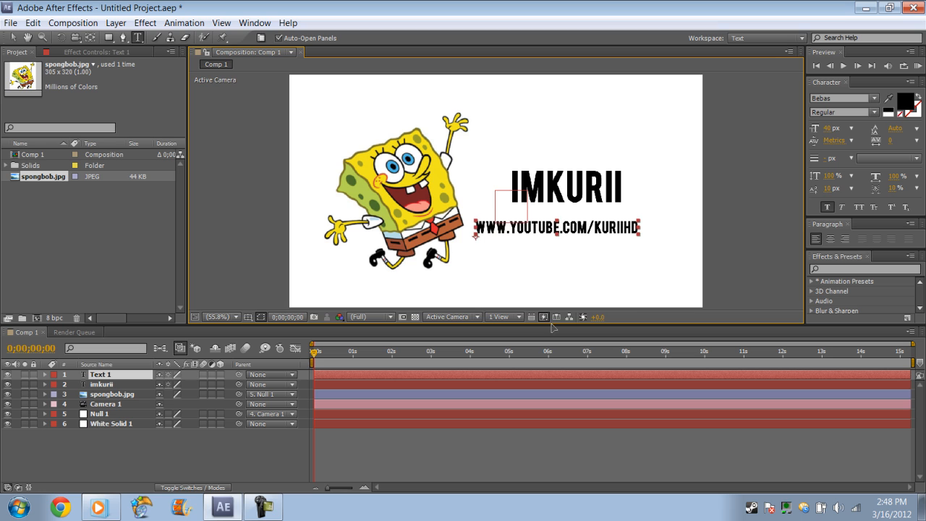
Move the IMKURII text down so it sits directly above the web address, then deselect it
{"action": "left_click", "coordinate": [132, 387]}
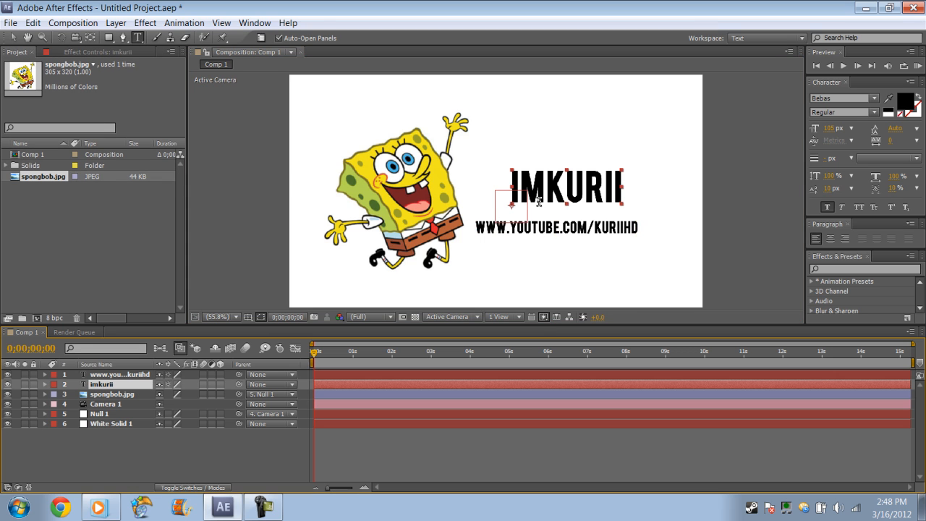
{"action": "left_click", "coordinate": [563, 267]}
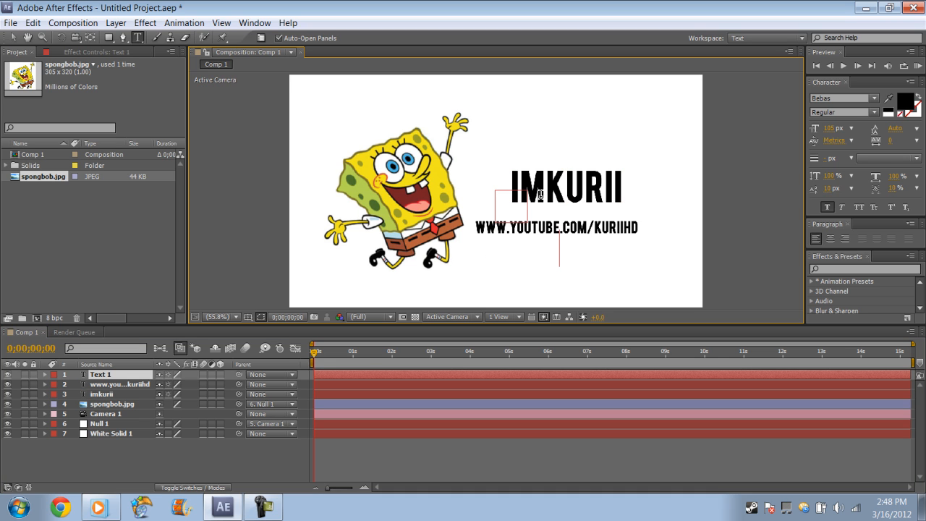
{"action": "left_click", "coordinate": [102, 393]}
{"action": "left_click", "coordinate": [561, 196]}
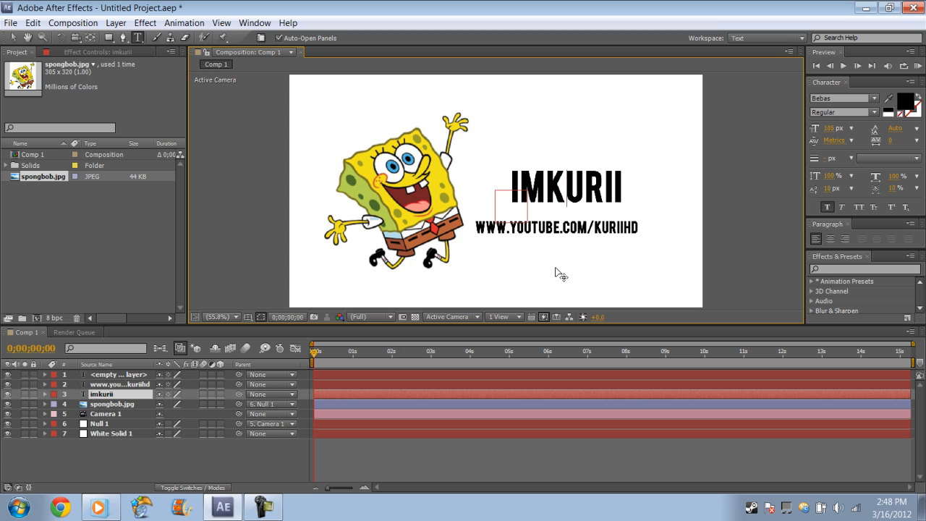
{"action": "left_click_drag", "start_coordinate": [555, 268], "coordinate": [545, 286]}
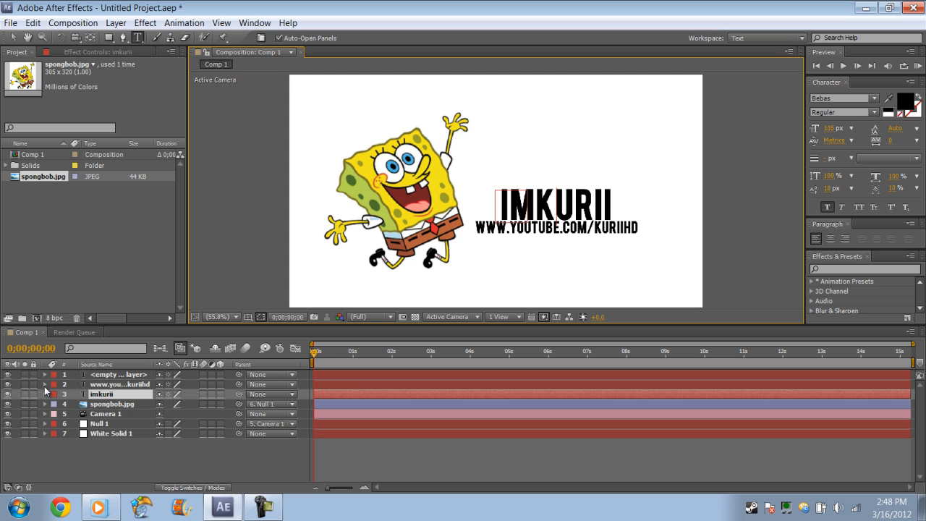
{"action": "left_click", "coordinate": [40, 473]}
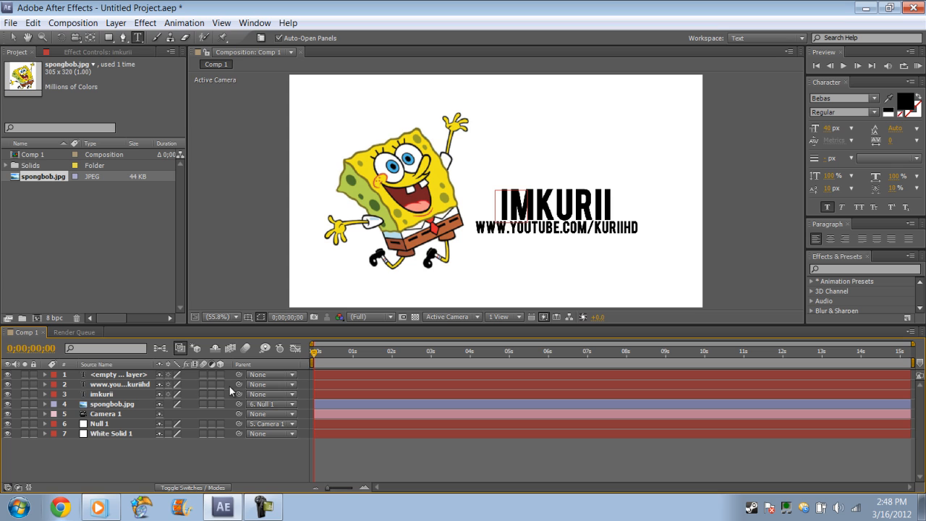
{"action": "left_click_drag", "start_coordinate": [240, 392], "coordinate": [130, 421]}
{"action": "left_click_drag", "start_coordinate": [240, 384], "coordinate": [129, 423]}
{"action": "left_click", "coordinate": [289, 386]}
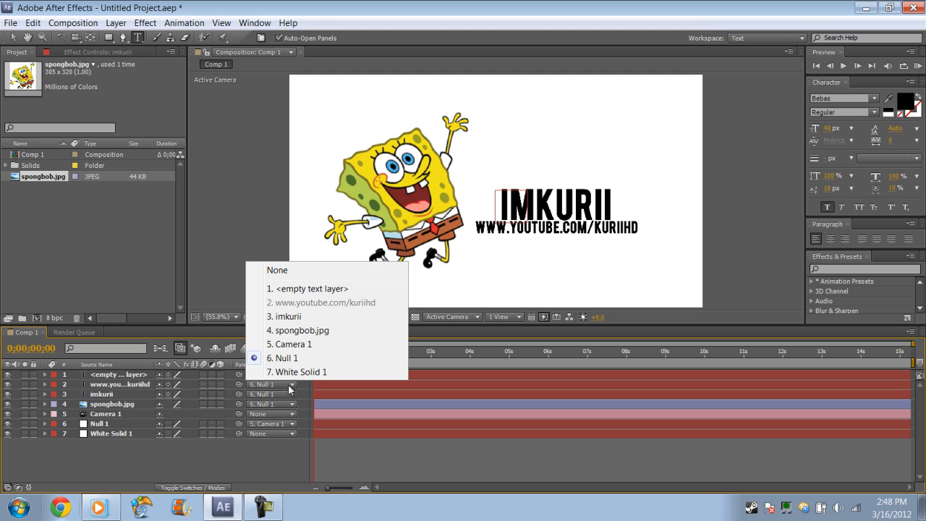
{"action": "left_click", "coordinate": [287, 357]}
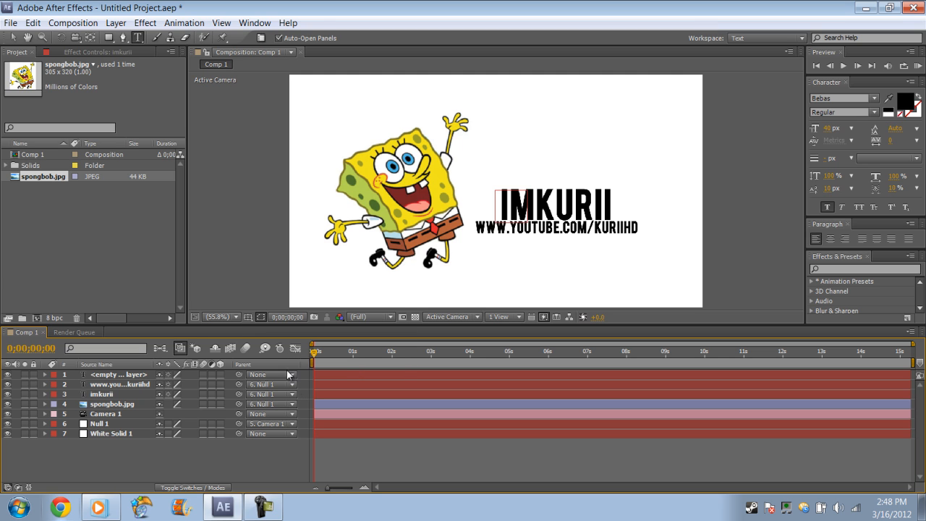
{"action": "left_click", "coordinate": [292, 375]}
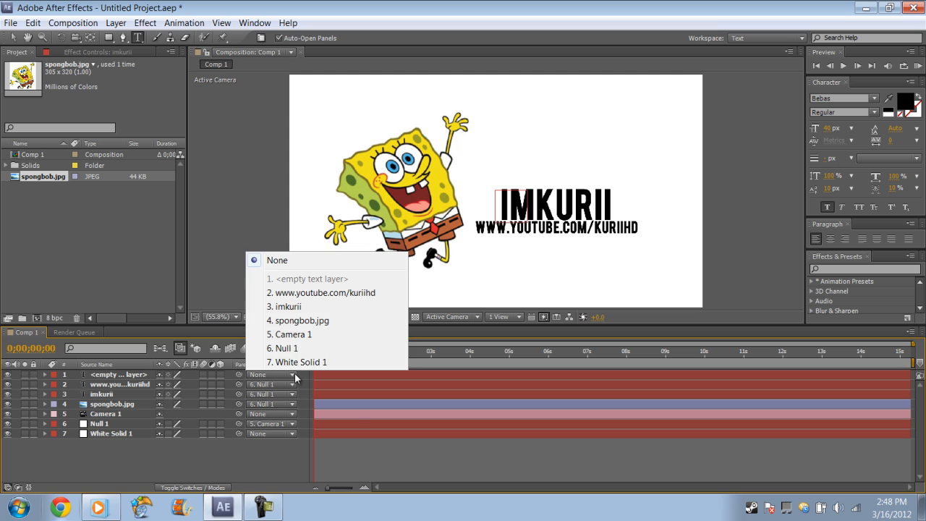
{"action": "left_click", "coordinate": [228, 459]}
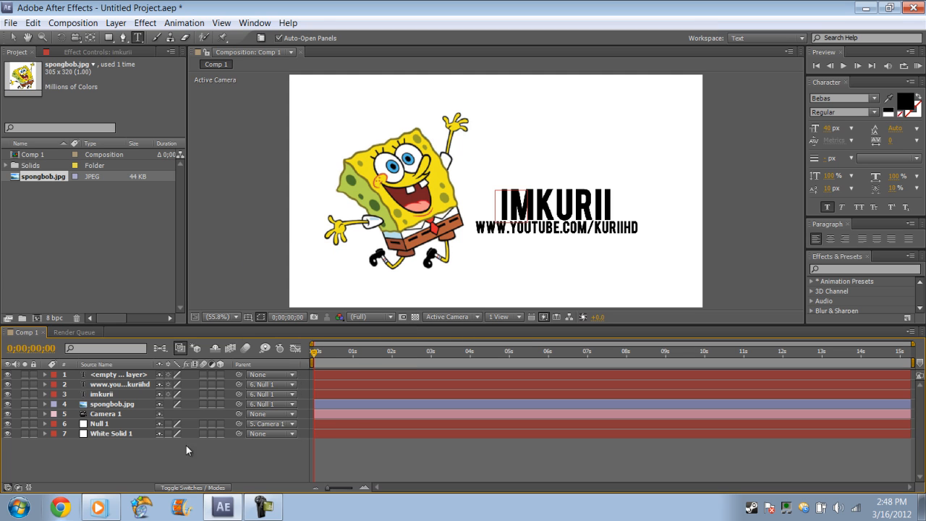
{"action": "left_click", "coordinate": [552, 293]}
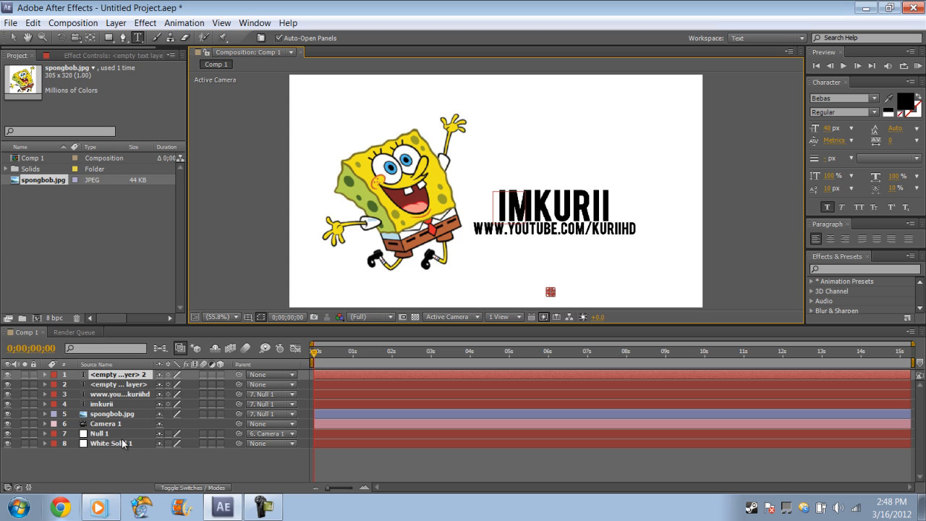
{"action": "left_click", "coordinate": [106, 395]}
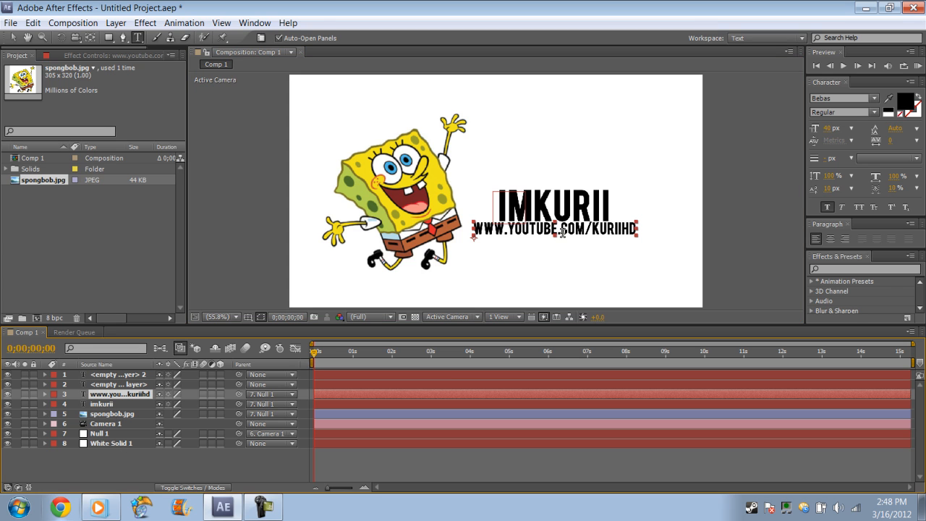
{"action": "left_click", "coordinate": [261, 476]}
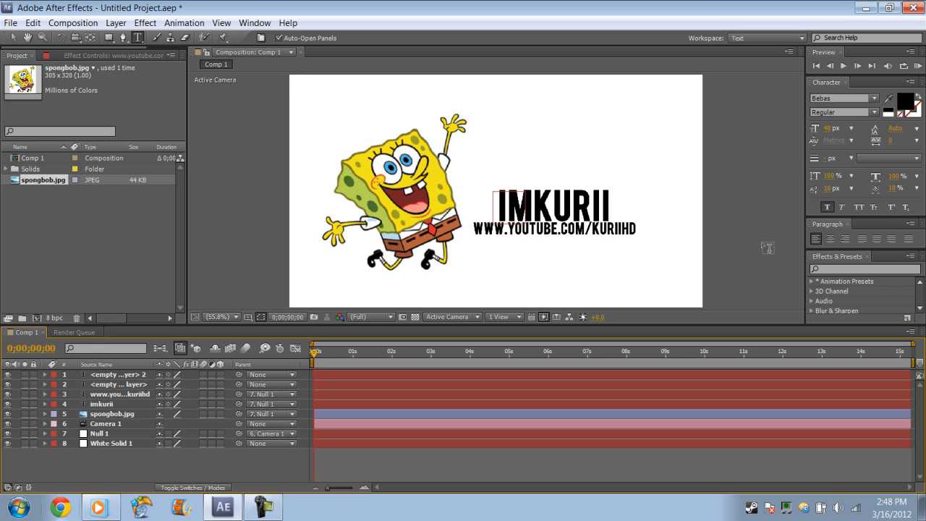
Find the CC Lens effect and apply it to the imkurii text layer
{"action": "left_click", "coordinate": [903, 269]}
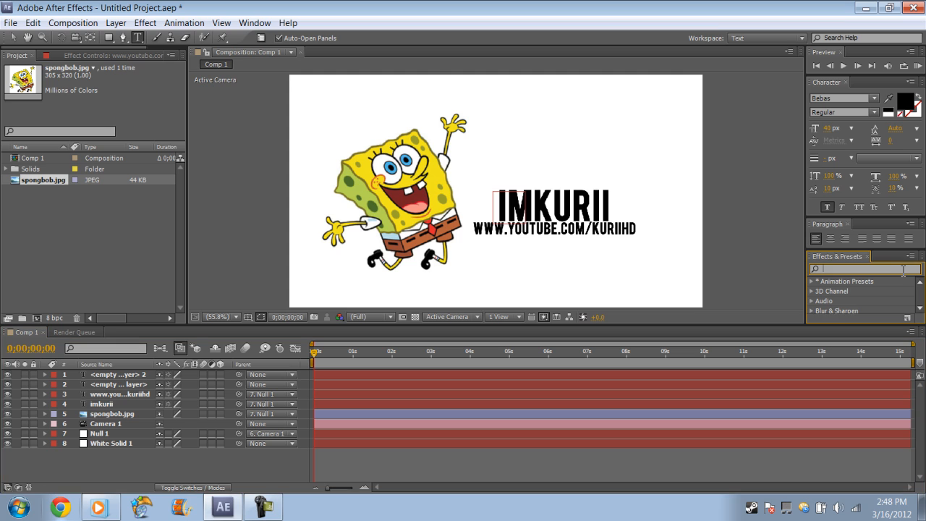
{"action": "type", "text": "cc"}
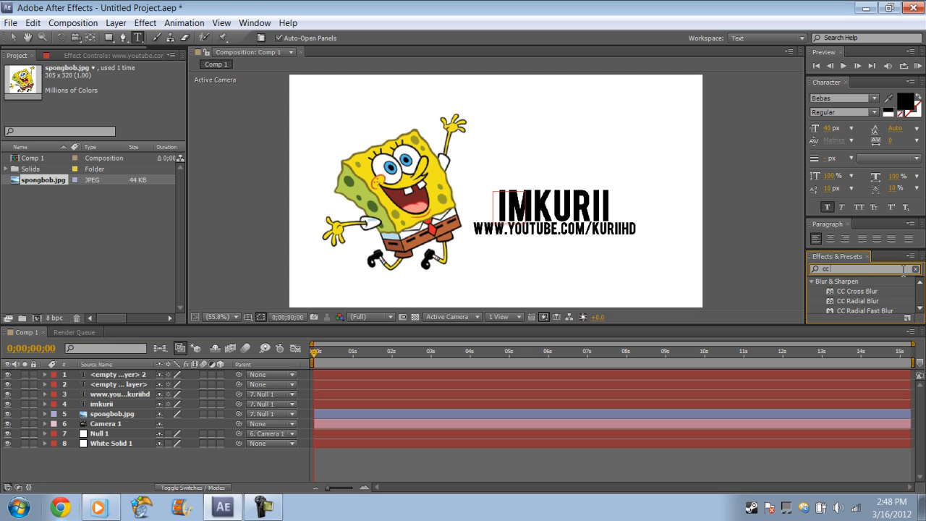
{"action": "type", "text": " lens"}
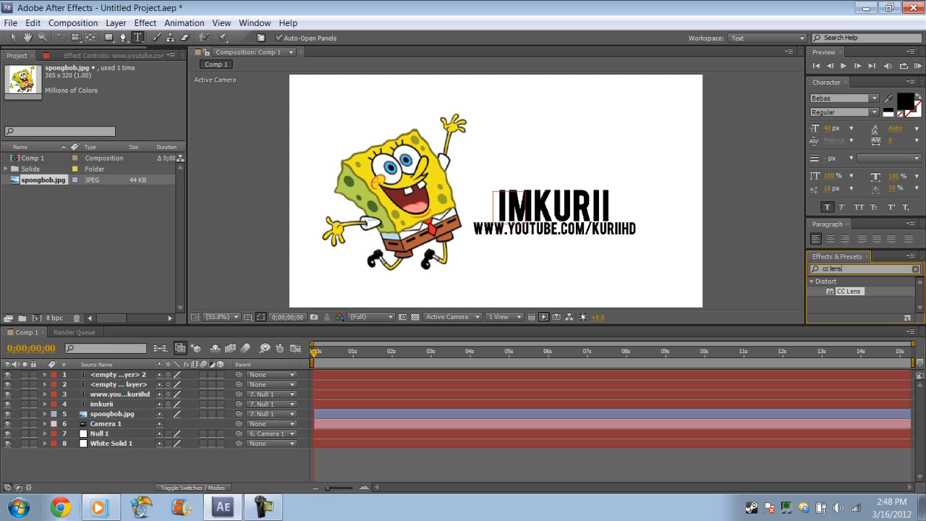
{"action": "left_click_drag", "start_coordinate": [858, 295], "coordinate": [138, 403]}
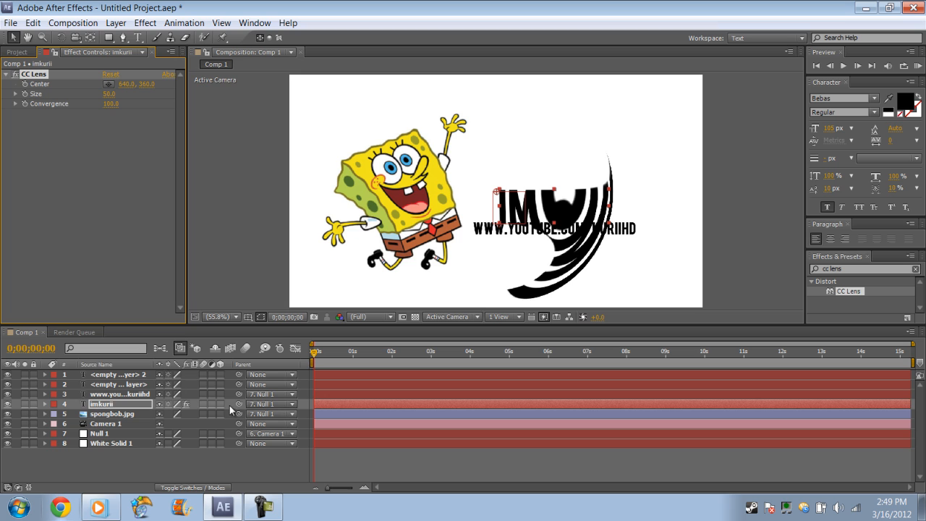
Keyframe the CC Lens Size of the imkurii layer at 0 at the composition start and again at 3 seconds
{"action": "left_click", "coordinate": [45, 404]}
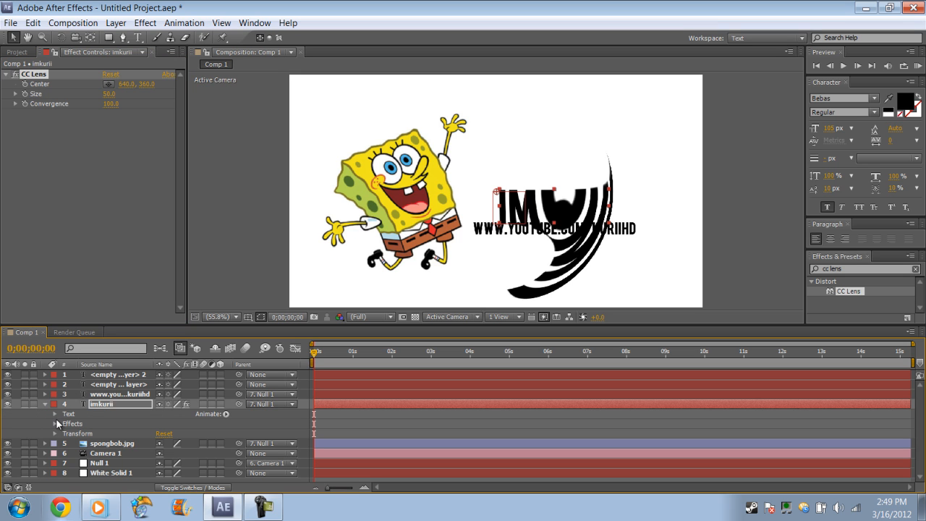
{"action": "left_click", "coordinate": [54, 422]}
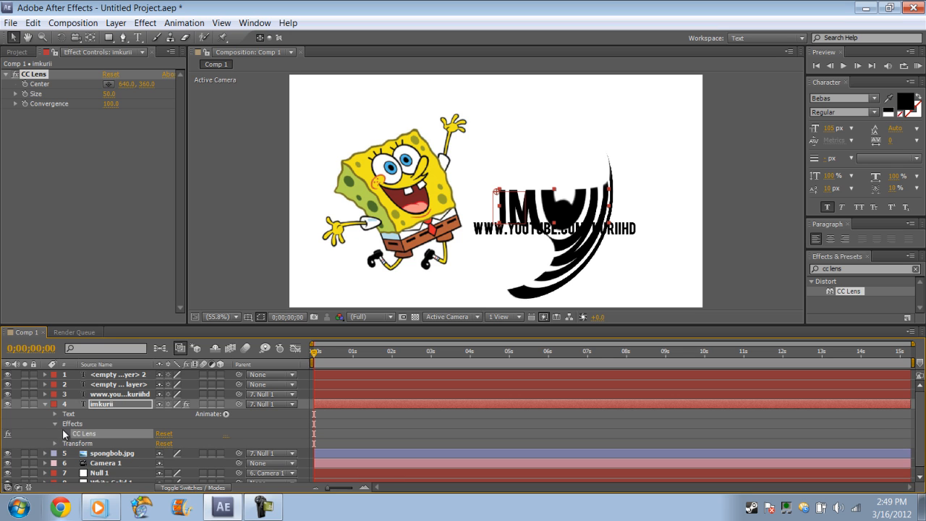
{"action": "left_click", "coordinate": [64, 433]}
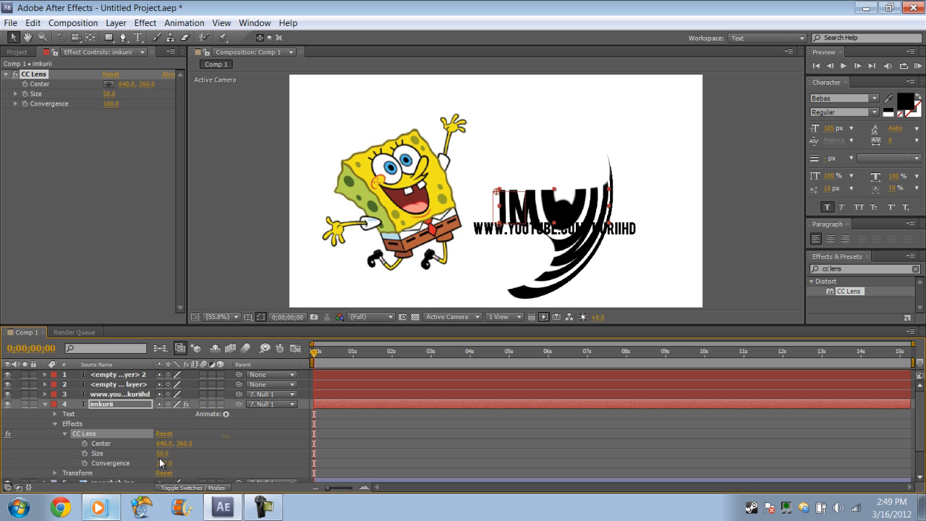
{"action": "left_click", "coordinate": [85, 453]}
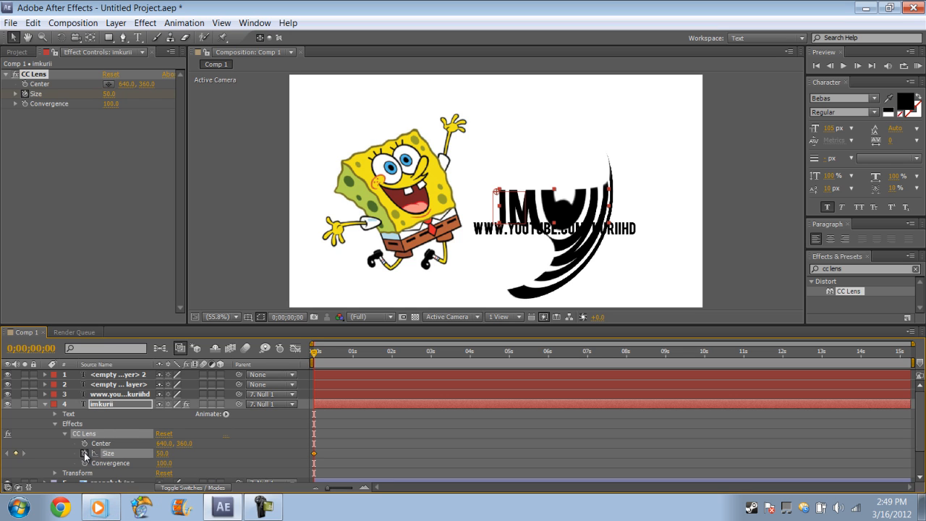
{"action": "left_click", "coordinate": [163, 454]}
{"action": "left_click_drag", "start_coordinate": [312, 352], "coordinate": [431, 350]}
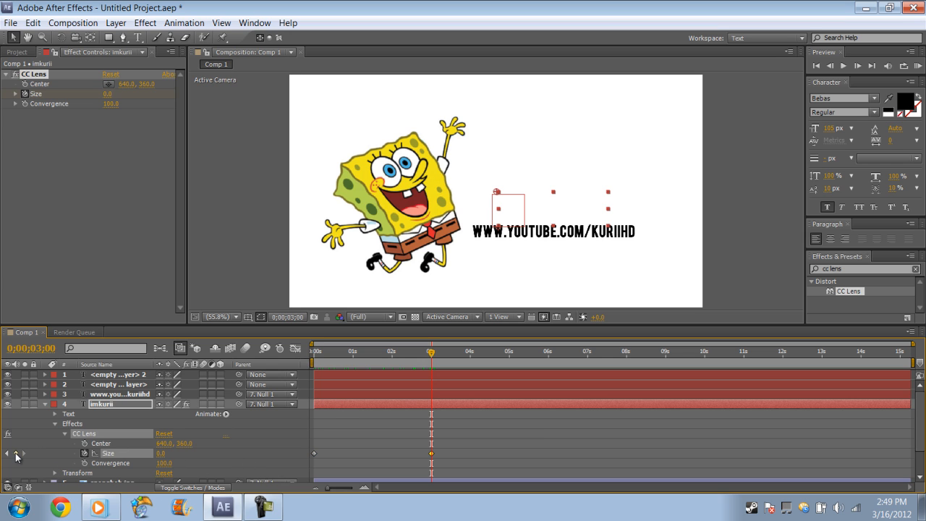
Keyframe the imkurii layer's CC Lens Size at 300 at about 4 seconds and scrub through the reveal
{"action": "left_click_drag", "start_coordinate": [432, 353], "coordinate": [471, 354]}
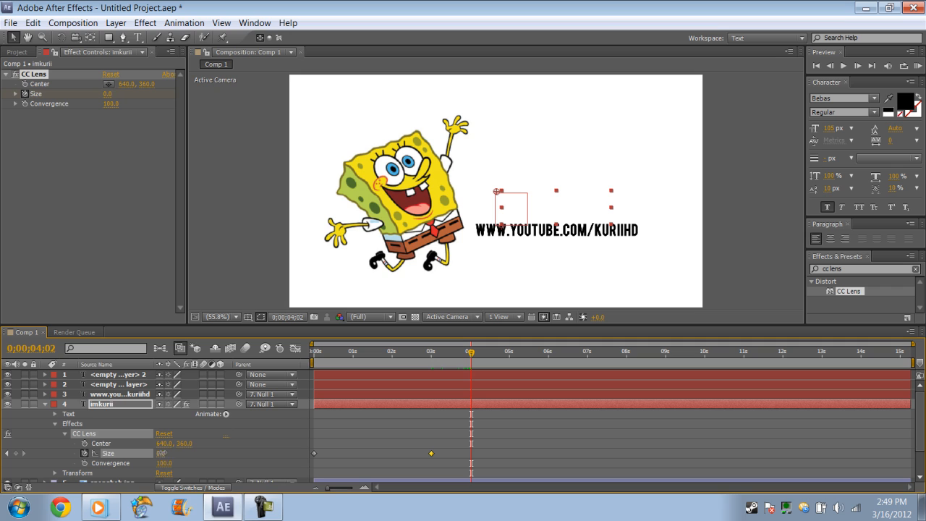
{"action": "left_click", "coordinate": [162, 454]}
{"action": "left_click", "coordinate": [239, 448]}
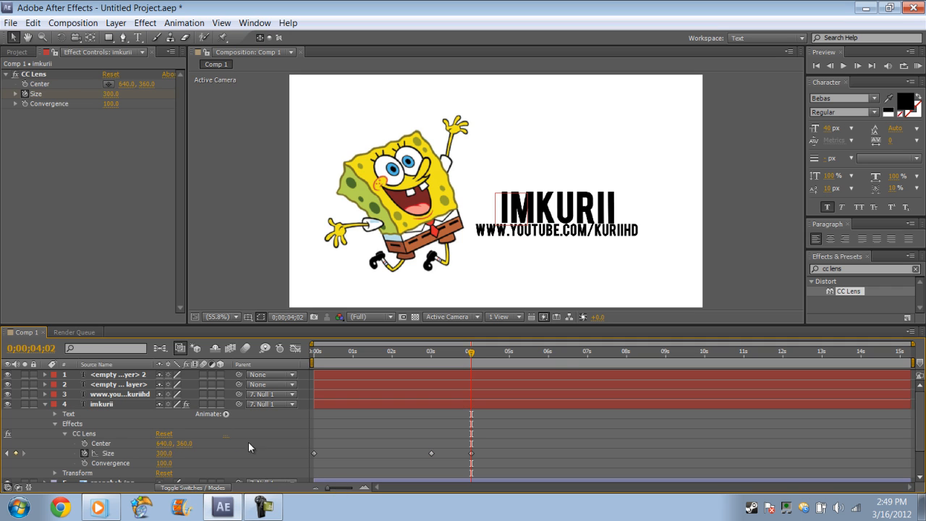
{"action": "left_click_drag", "start_coordinate": [471, 354], "coordinate": [453, 341]}
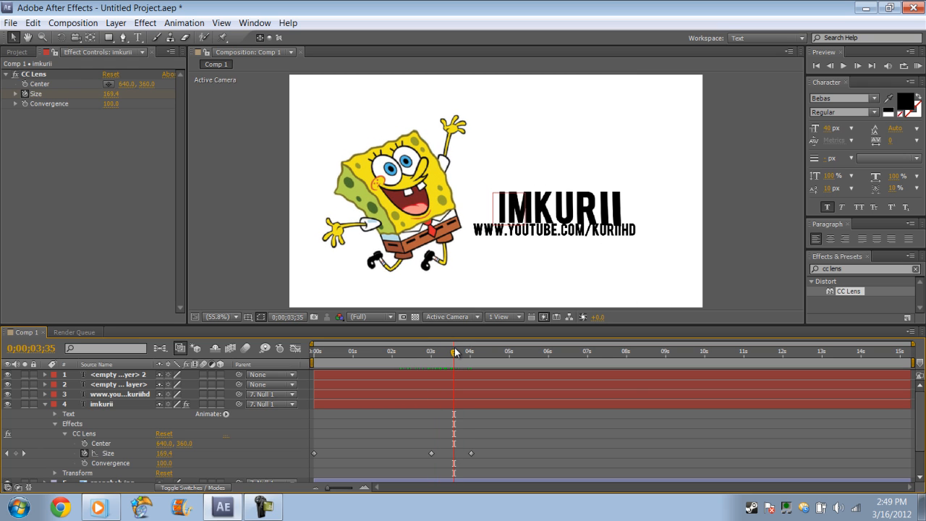
{"action": "mouse_move", "coordinate": [455, 353]}
{"action": "left_mouse_down"}
{"action": "mouse_move", "coordinate": [426, 355]}
{"action": "mouse_move", "coordinate": [471, 345]}
{"action": "left_mouse_up"}
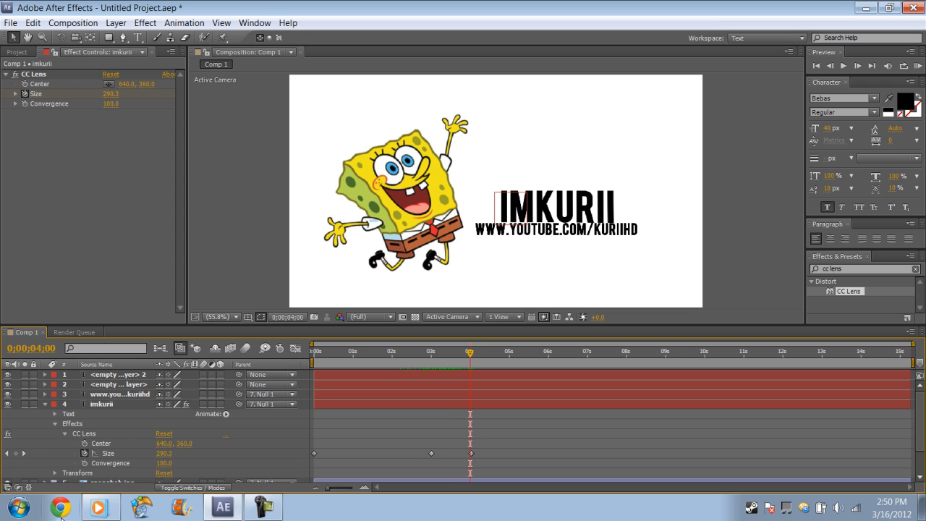
Switch to Windows Media Player, play "Can't Hold Me Down" from the dubstepzz playlist, raise the volume, and return to After Effects
{"action": "left_click", "coordinate": [98, 507]}
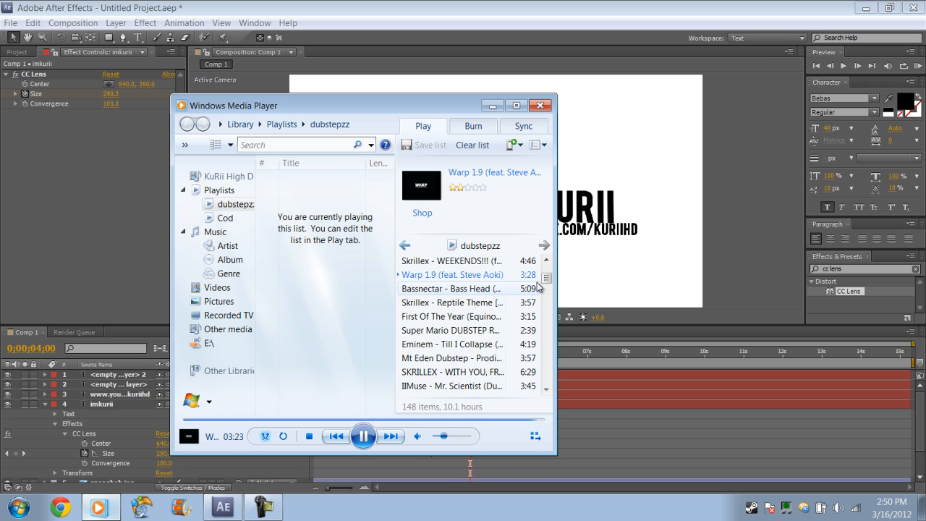
{"action": "left_click_drag", "start_coordinate": [546, 278], "coordinate": [548, 308]}
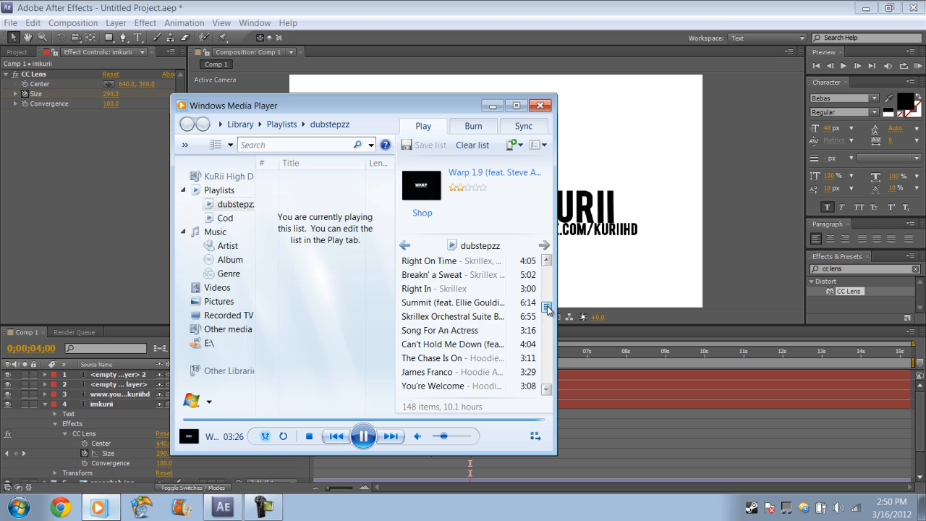
{"action": "double_click", "coordinate": [463, 319]}
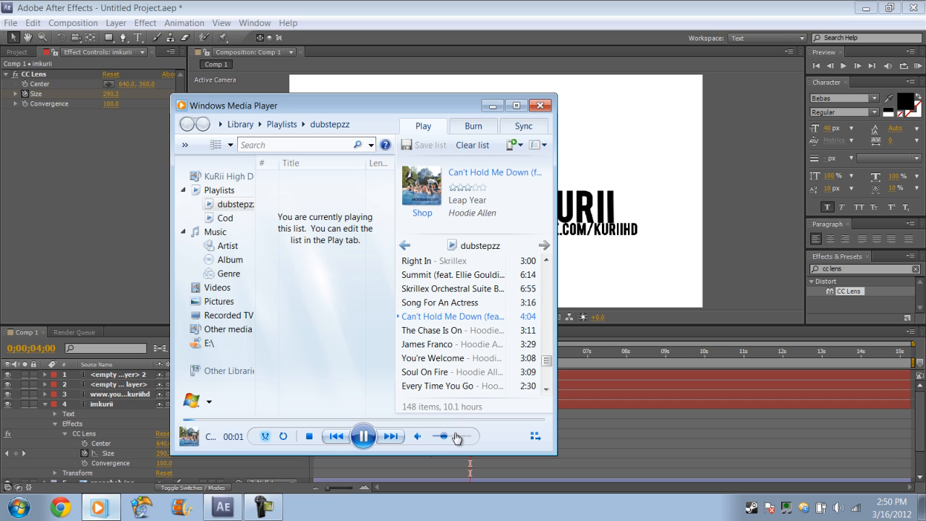
{"action": "left_click_drag", "start_coordinate": [444, 436], "coordinate": [455, 436]}
{"action": "left_click", "coordinate": [492, 105]}
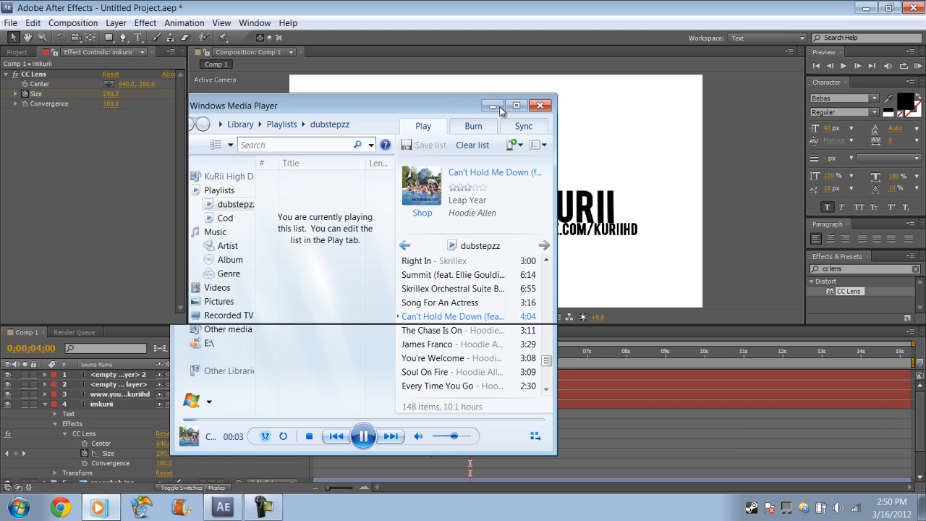
{"action": "left_click", "coordinate": [46, 403]}
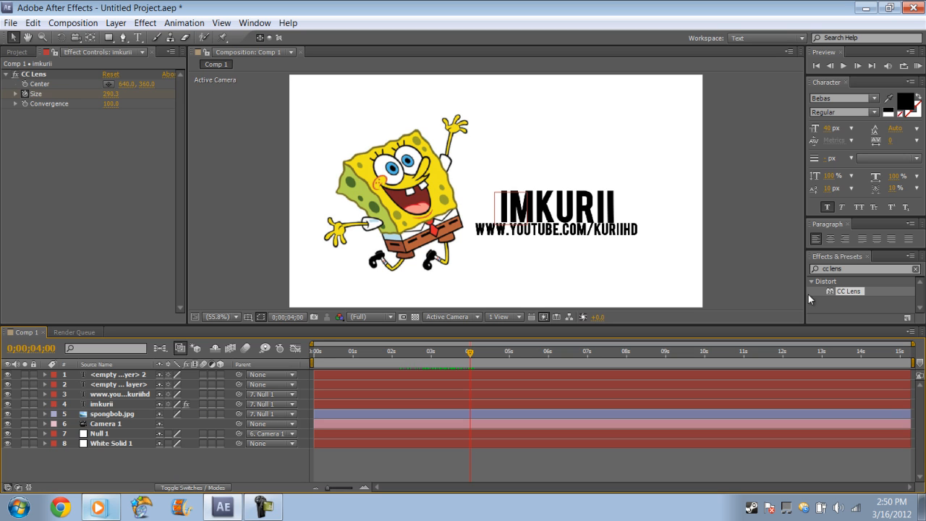
{"action": "left_click_drag", "start_coordinate": [849, 291], "coordinate": [137, 398]}
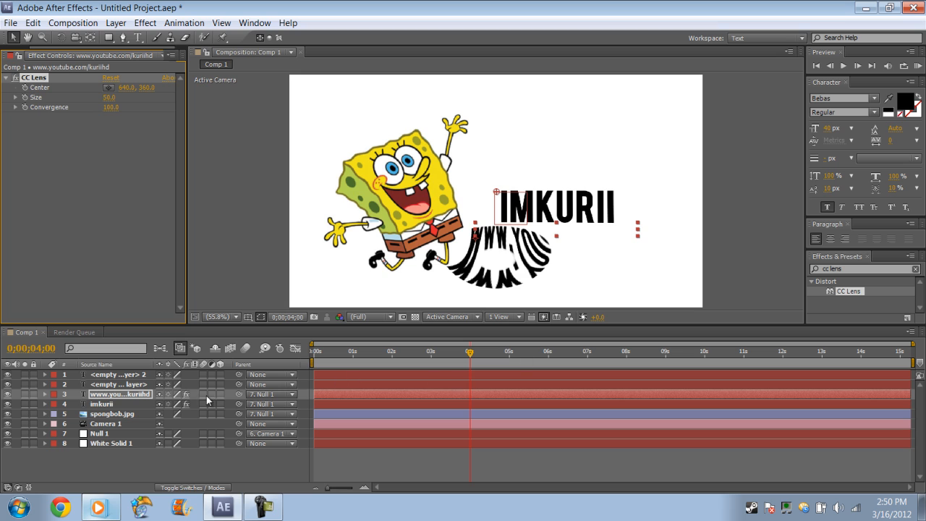
{"action": "left_click", "coordinate": [45, 394]}
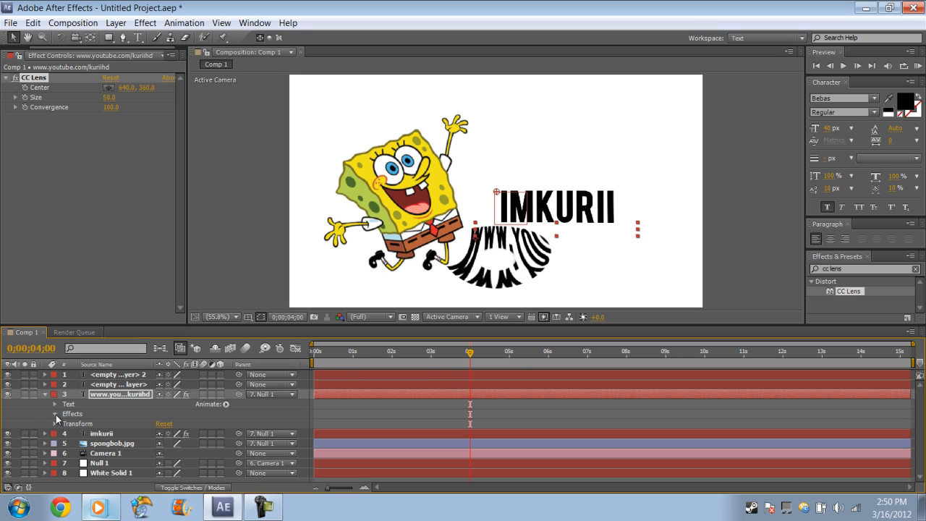
{"action": "left_click", "coordinate": [56, 415]}
{"action": "left_click", "coordinate": [65, 423]}
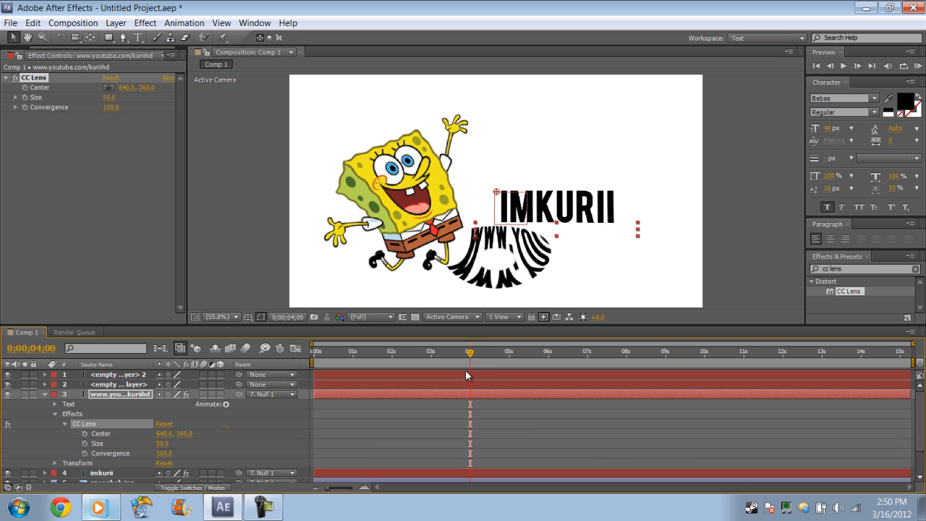
Keyframe the CC Lens Size of the web address layer at 0 at the composition start
{"action": "mouse_move", "coordinate": [470, 353]}
{"action": "left_mouse_down"}
{"action": "mouse_move", "coordinate": [455, 355]}
{"action": "mouse_move", "coordinate": [471, 358]}
{"action": "left_mouse_up"}
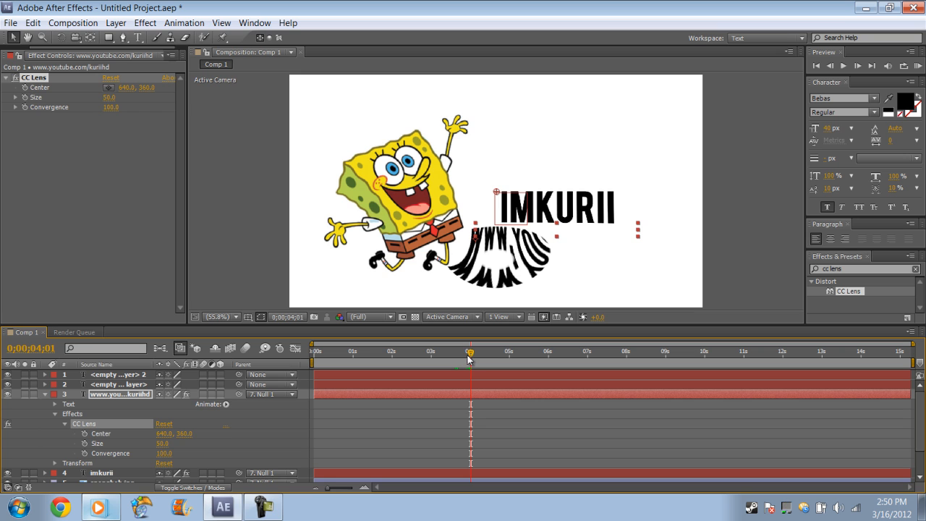
{"action": "key", "text": "Home"}
{"action": "left_click_drag", "start_coordinate": [427, 355], "coordinate": [353, 379]}
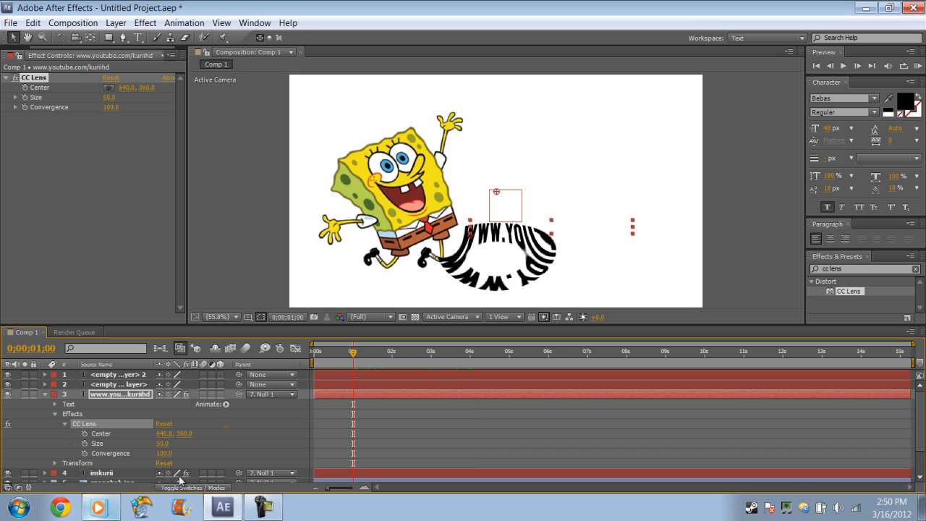
{"action": "key", "text": "Home"}
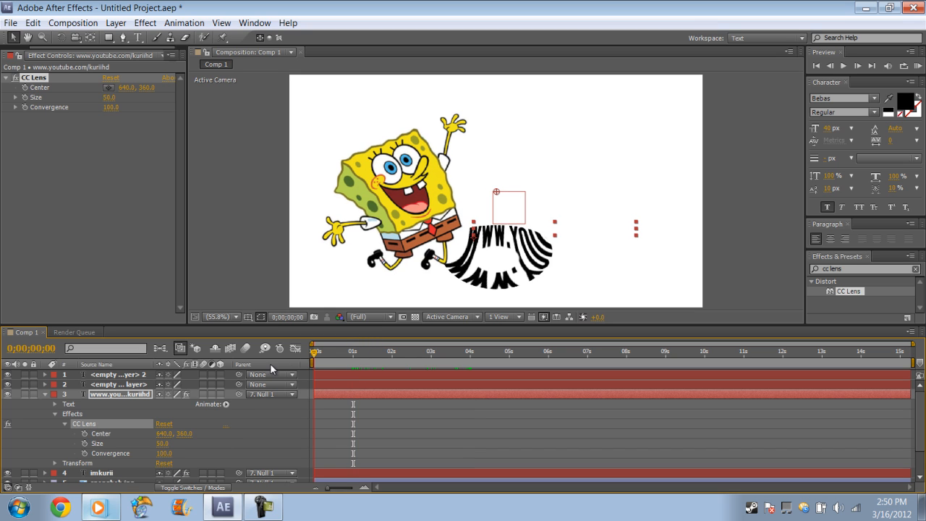
{"action": "left_click", "coordinate": [85, 443]}
{"action": "left_click", "coordinate": [162, 444]}
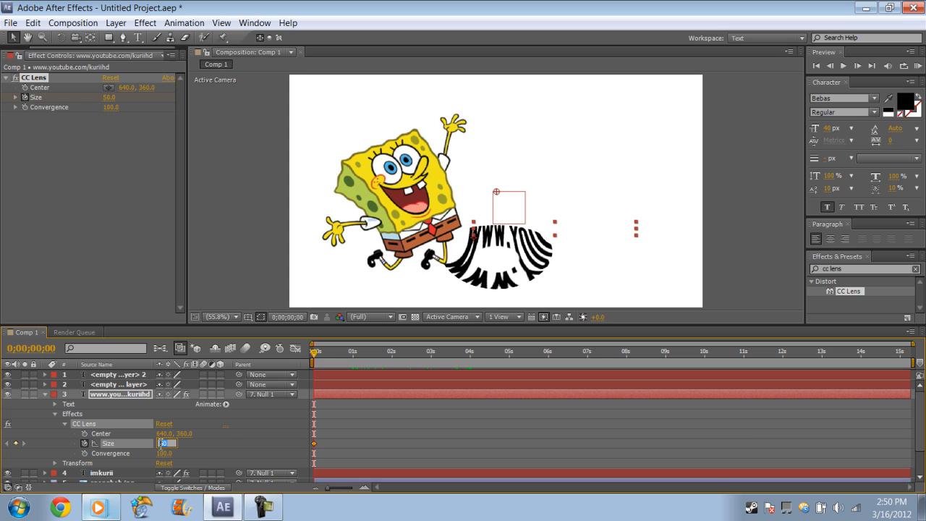
{"action": "type", "text": "0"}
{"action": "left_click", "coordinate": [260, 444]}
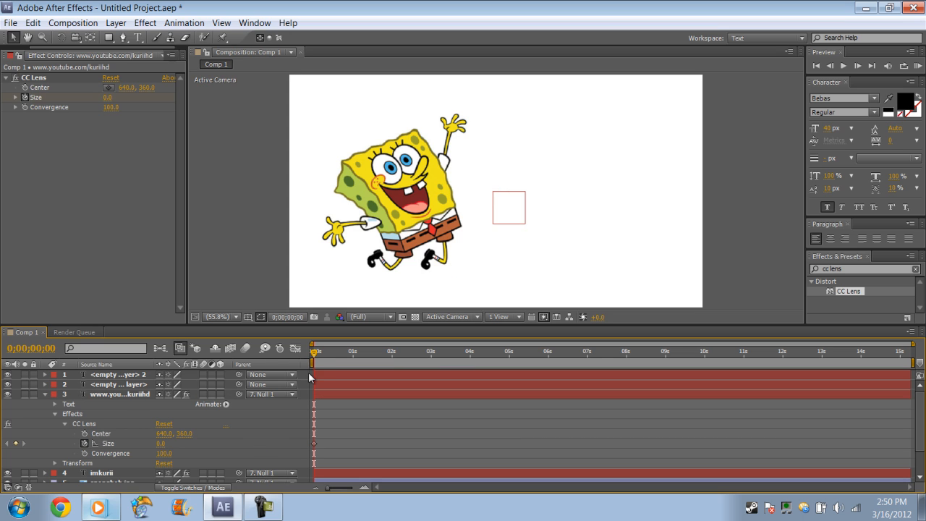
Keyframe the web address layer's CC Lens Size at 0 at about 4 seconds and at 300 at about 5 seconds
{"action": "left_click_drag", "start_coordinate": [315, 353], "coordinate": [472, 351]}
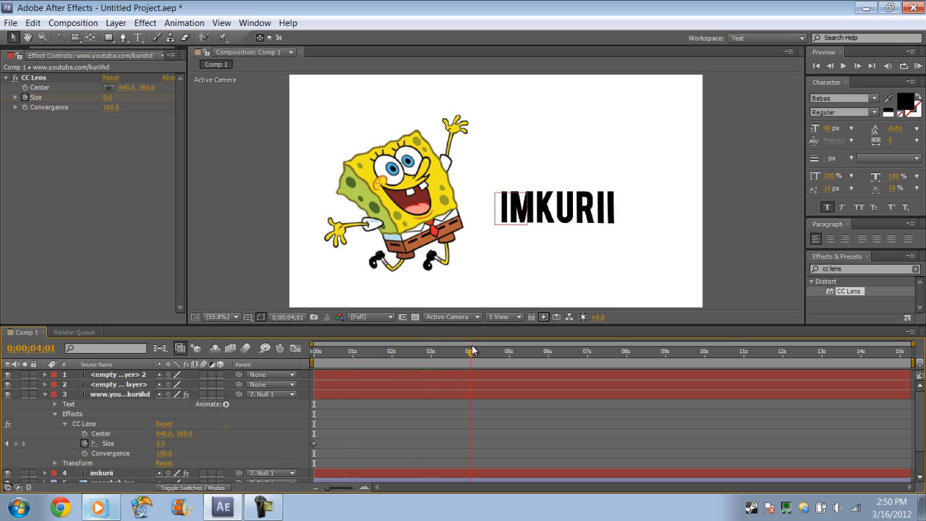
{"action": "left_click", "coordinate": [16, 444]}
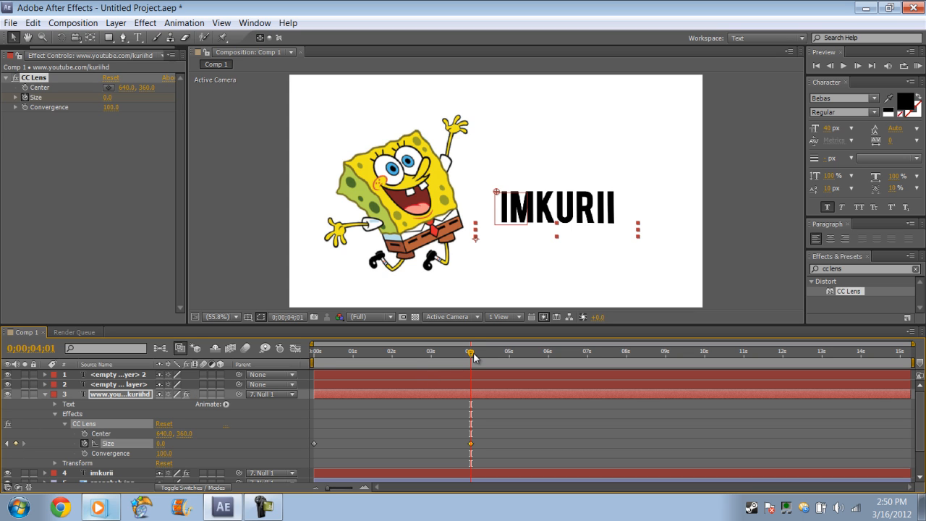
{"action": "left_click_drag", "start_coordinate": [473, 354], "coordinate": [513, 356]}
{"action": "left_click", "coordinate": [160, 443]}
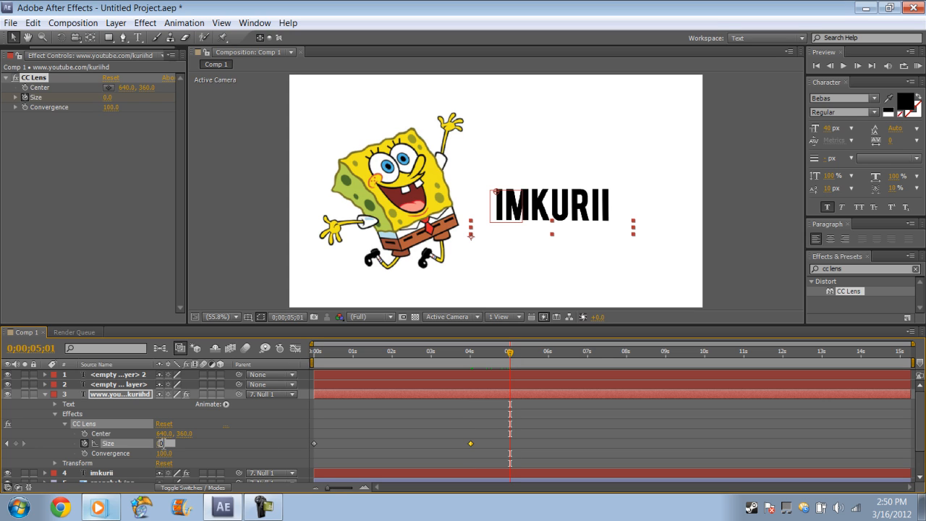
{"action": "type", "text": "300"}
{"action": "left_click", "coordinate": [202, 442]}
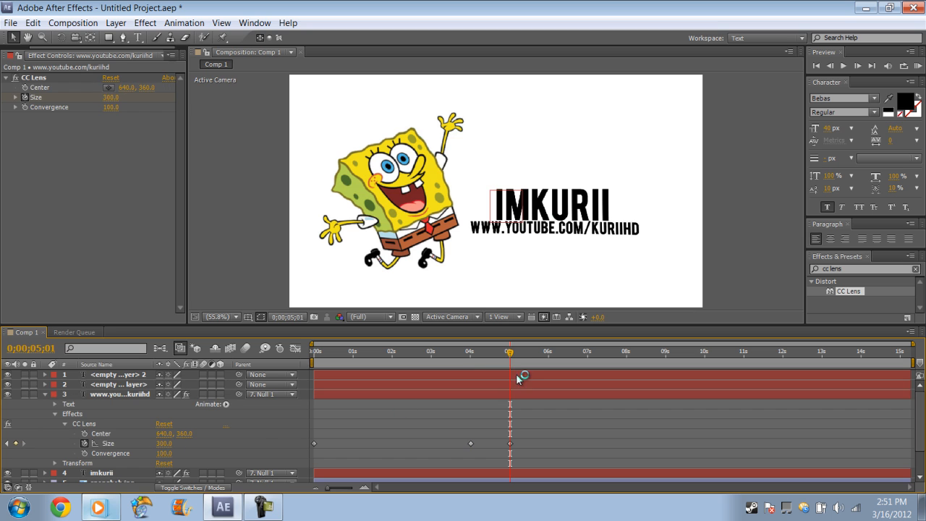
Collapse the web address layer and preview the text animation from the composition start to about 6 seconds
{"action": "left_click_drag", "start_coordinate": [512, 354], "coordinate": [309, 366]}
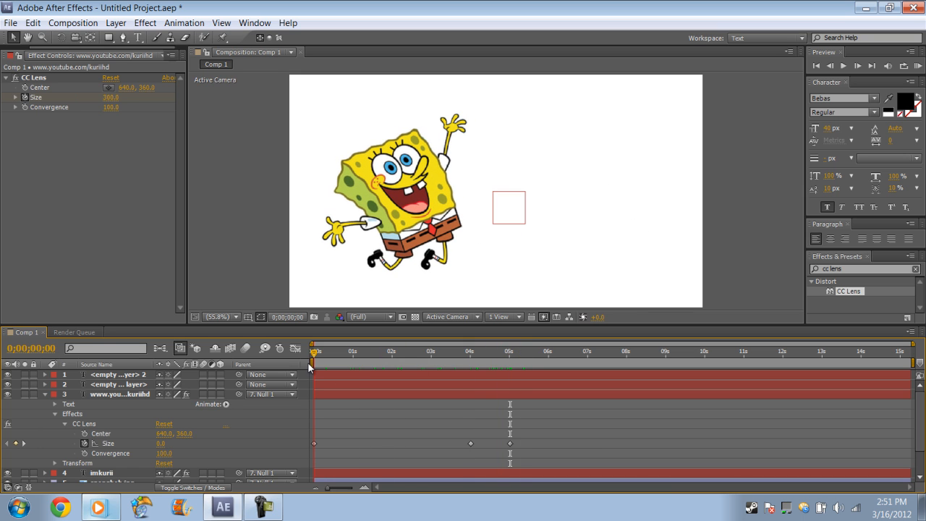
{"action": "left_click", "coordinate": [44, 394]}
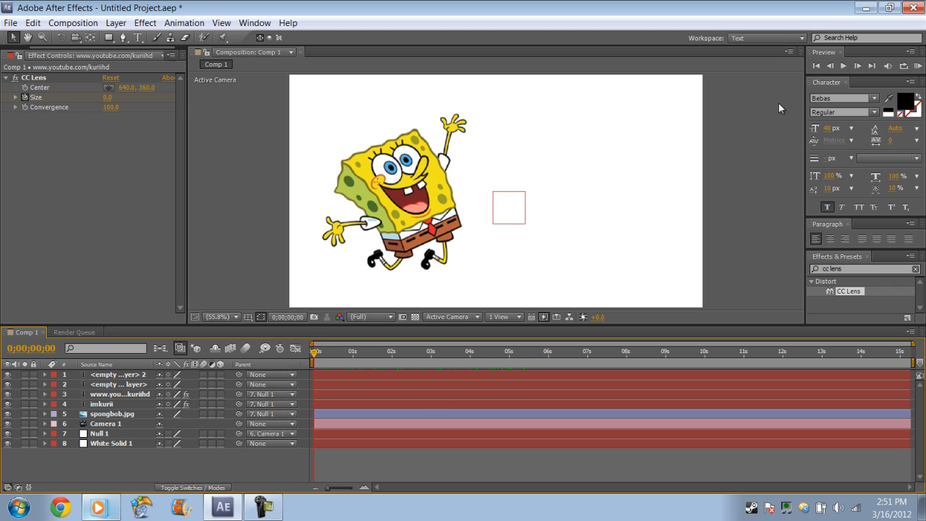
{"action": "left_click", "coordinate": [844, 66]}
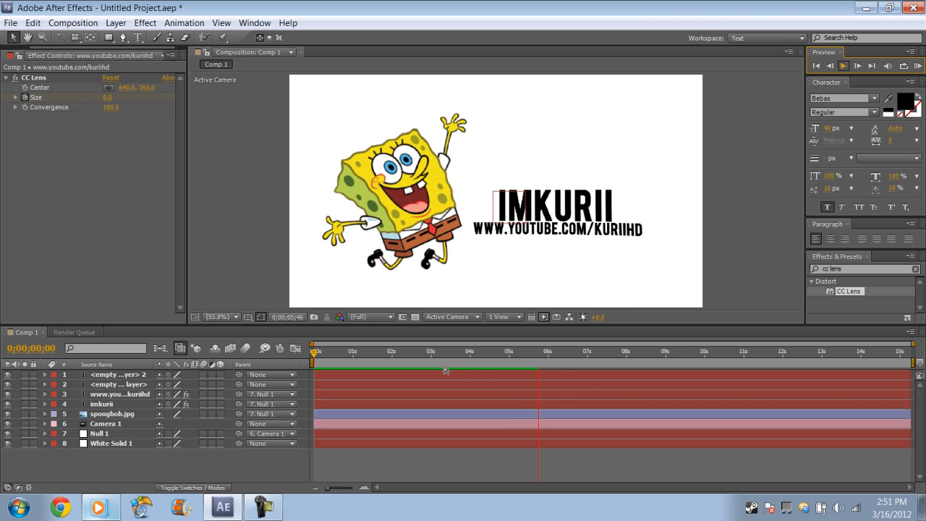
{"action": "left_click", "coordinate": [266, 507]}
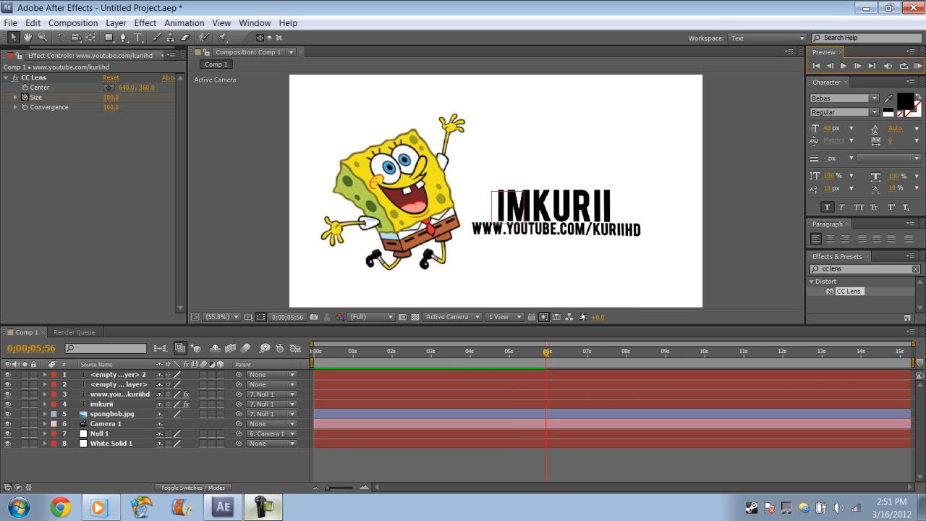
Add Comp 1 to the render queue and set its output module to H.264
{"action": "left_click", "coordinate": [70, 24]}
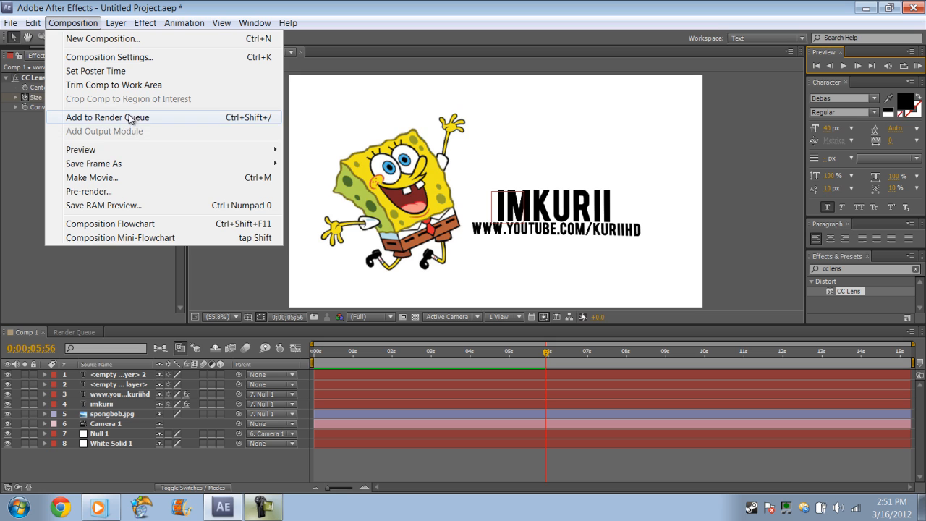
{"action": "left_click", "coordinate": [107, 117]}
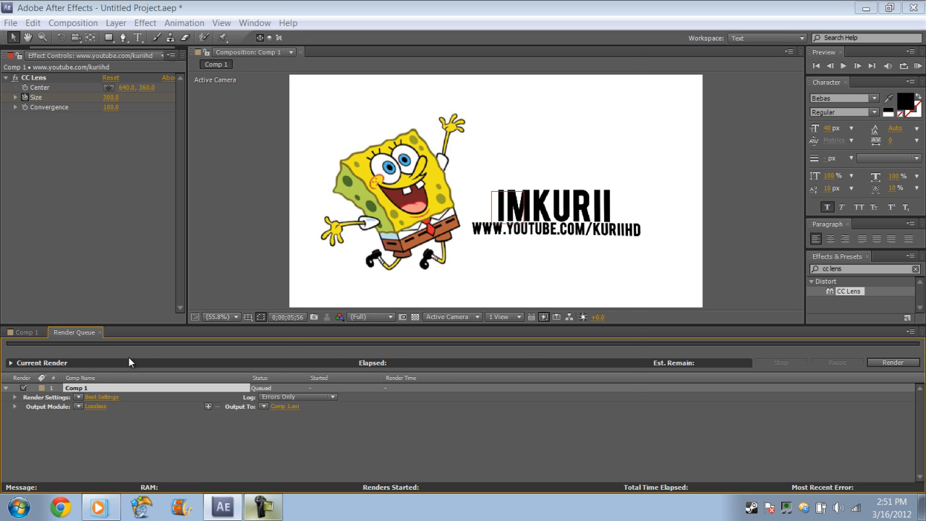
{"action": "left_click", "coordinate": [93, 406]}
{"action": "left_click", "coordinate": [622, 60]}
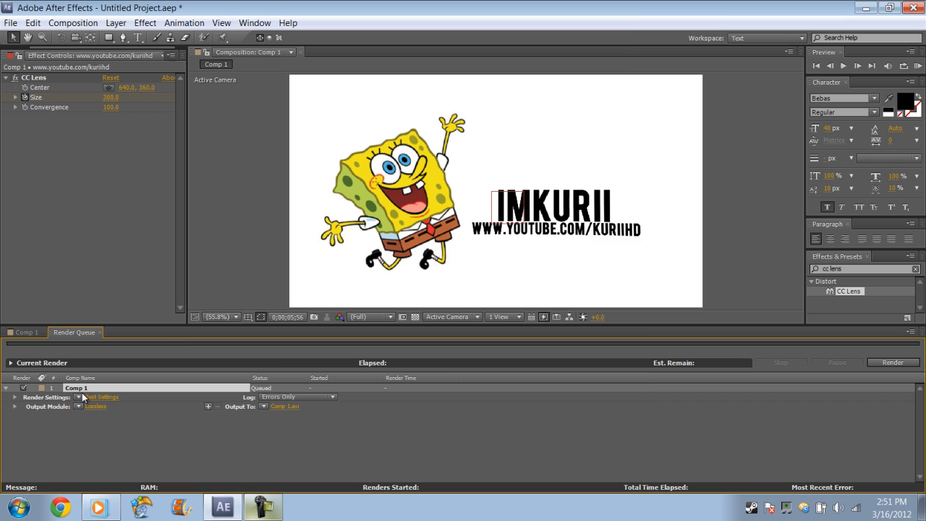
{"action": "left_click", "coordinate": [79, 406]}
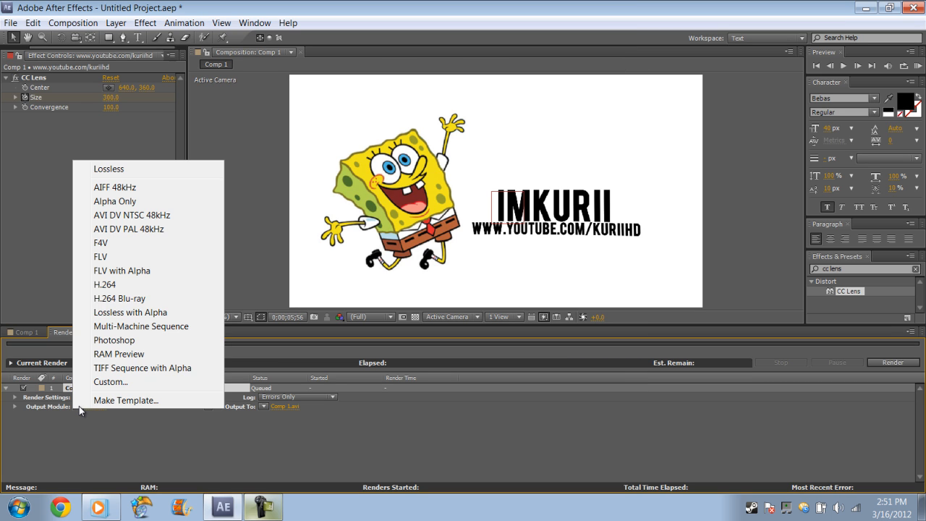
{"action": "left_click", "coordinate": [132, 286]}
{"action": "left_click", "coordinate": [63, 333]}
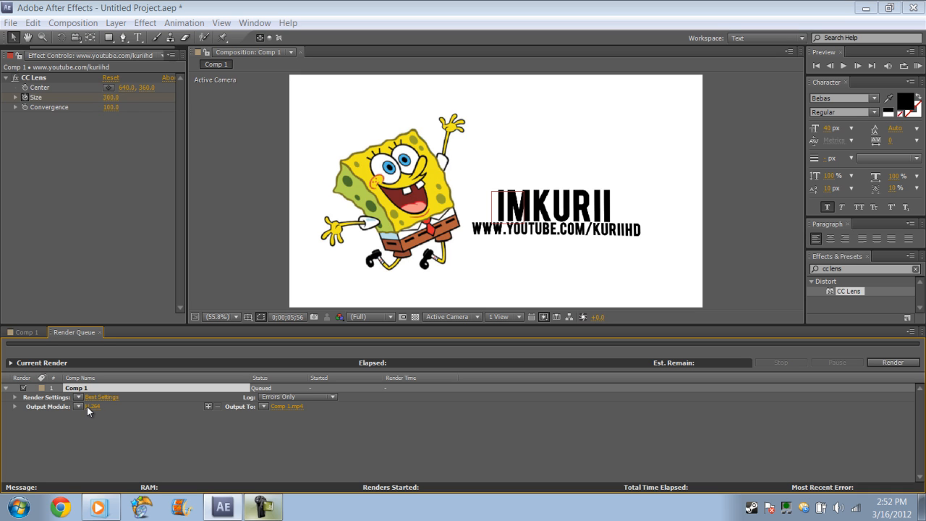
Set the output module's H.264 video options to target bitrate 6 Mbps, maximum bitrate 9 Mbps and the High profile
{"action": "left_click", "coordinate": [92, 407]}
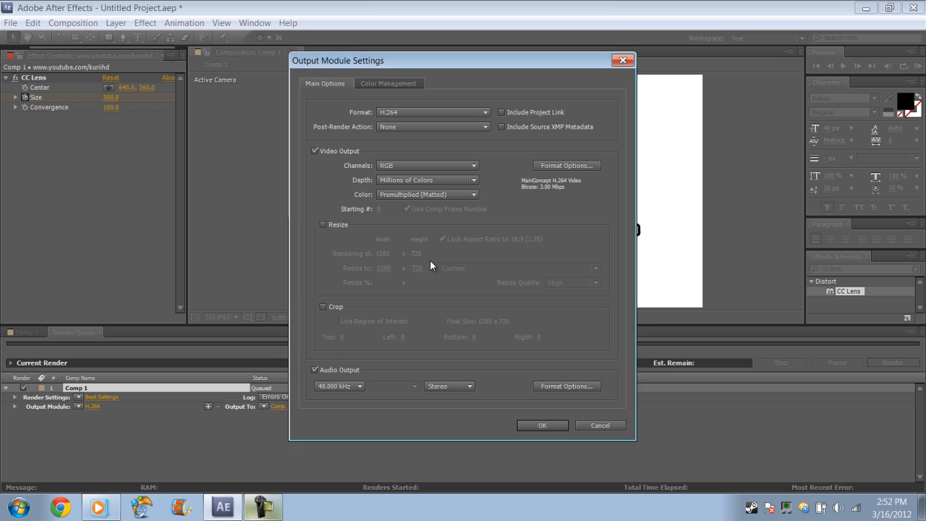
{"action": "left_click", "coordinate": [594, 165]}
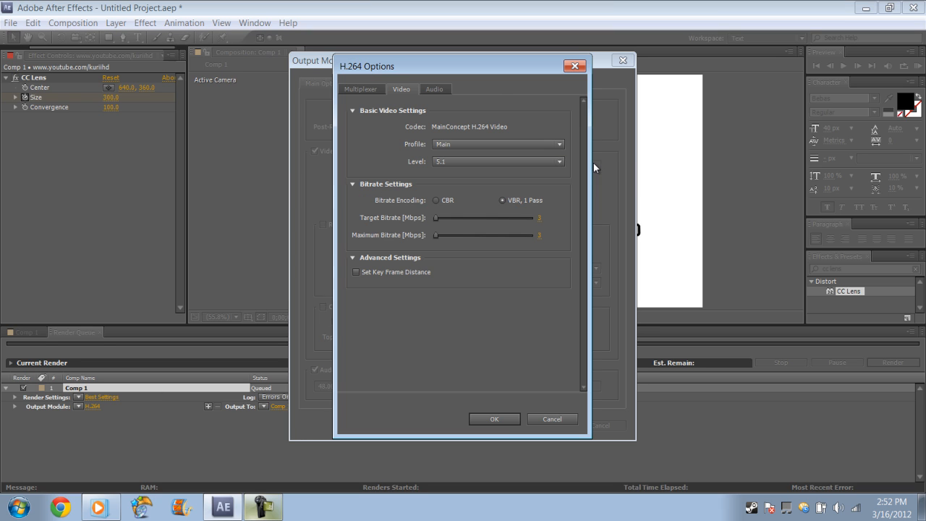
{"action": "left_click", "coordinate": [538, 216]}
{"action": "left_click", "coordinate": [542, 236]}
{"action": "left_click", "coordinate": [518, 144]}
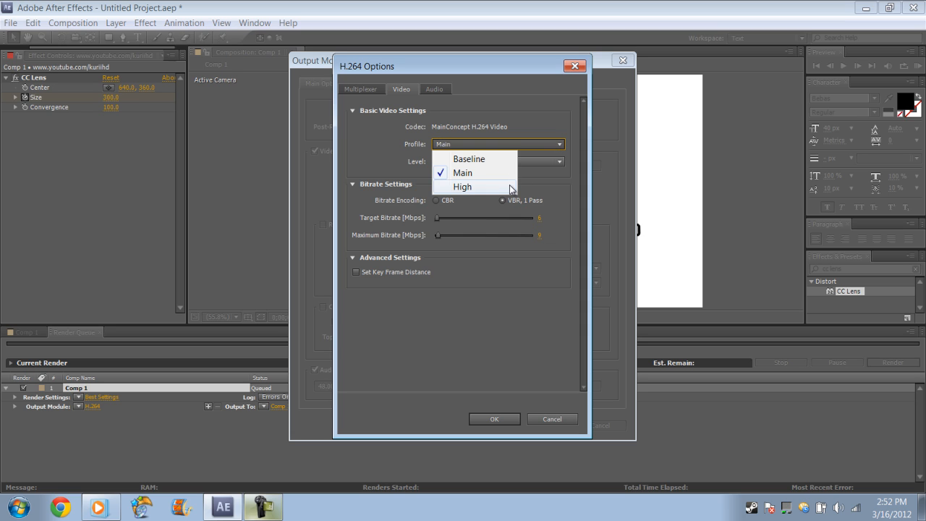
{"action": "left_click", "coordinate": [462, 187]}
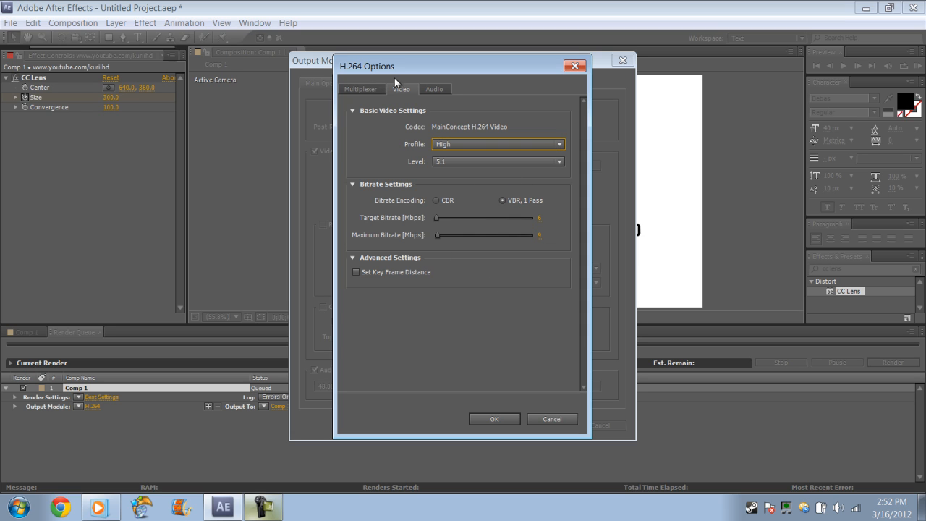
Review the H.264 multiplexer and audio options, then accept the format options and the output module settings
{"action": "left_click", "coordinate": [373, 88]}
{"action": "left_click", "coordinate": [437, 89]}
{"action": "left_click", "coordinate": [373, 89]}
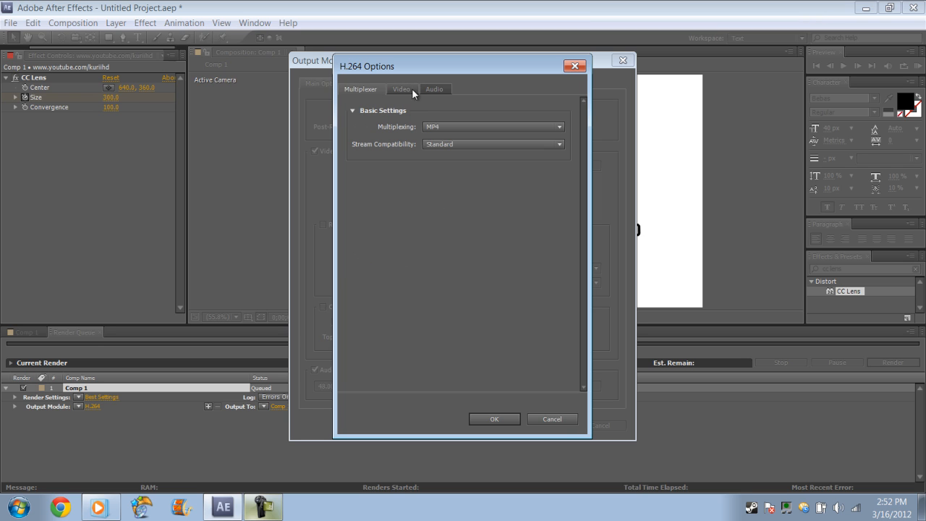
{"action": "left_click", "coordinate": [443, 88]}
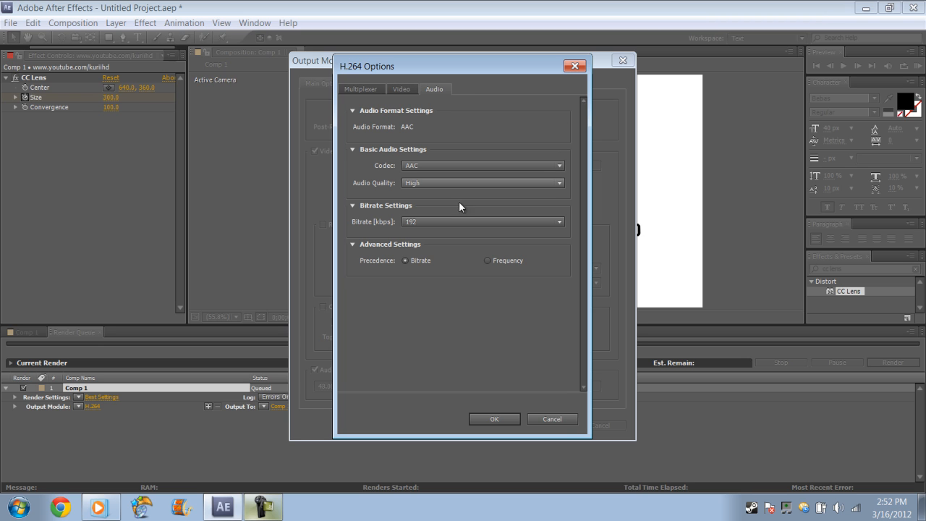
{"action": "left_click", "coordinate": [399, 89]}
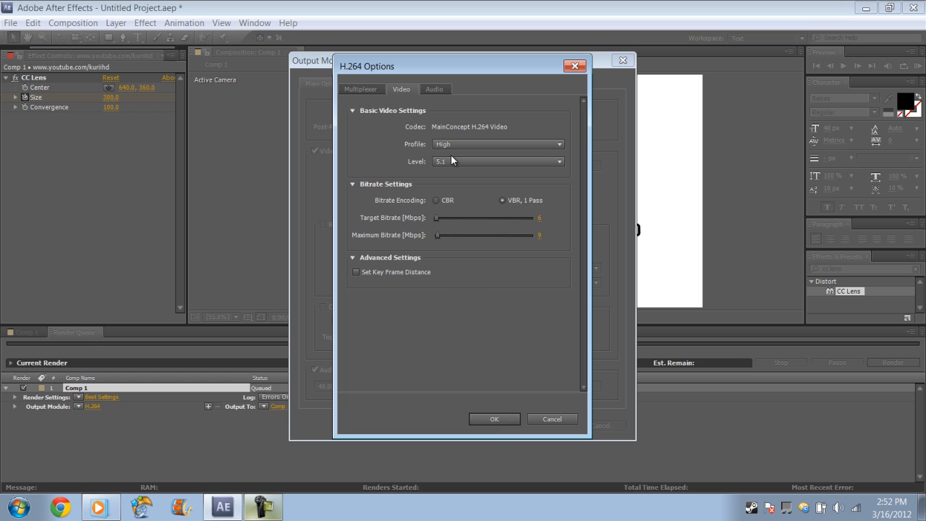
{"action": "left_click", "coordinate": [427, 88]}
{"action": "left_click", "coordinate": [402, 89]}
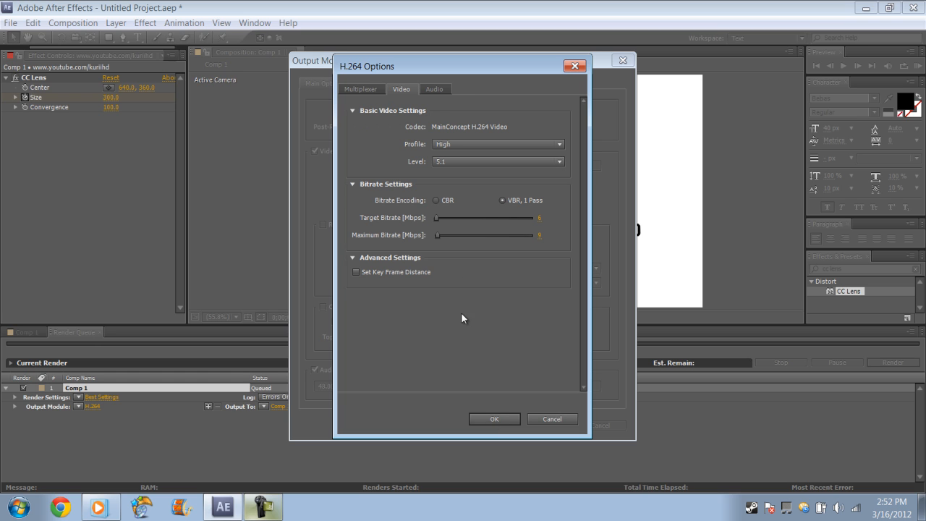
{"action": "left_click", "coordinate": [493, 419]}
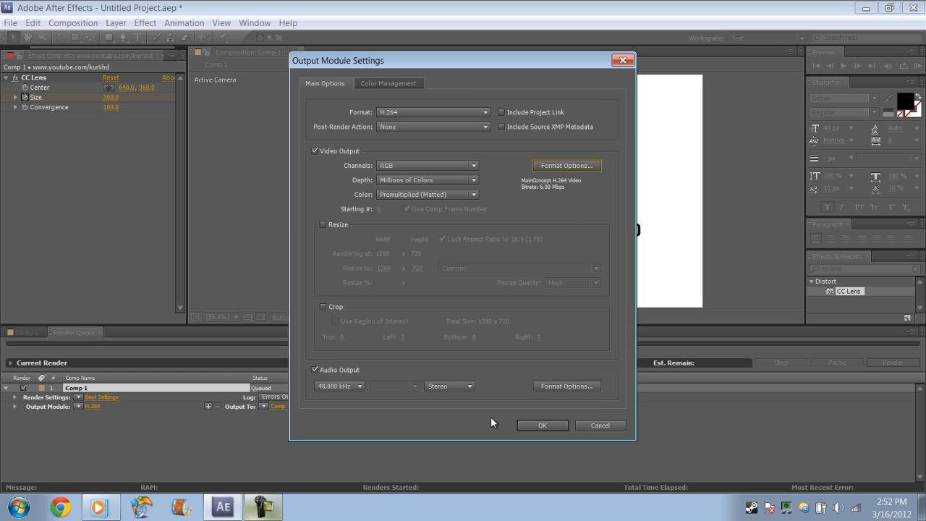
{"action": "left_click", "coordinate": [539, 425]}
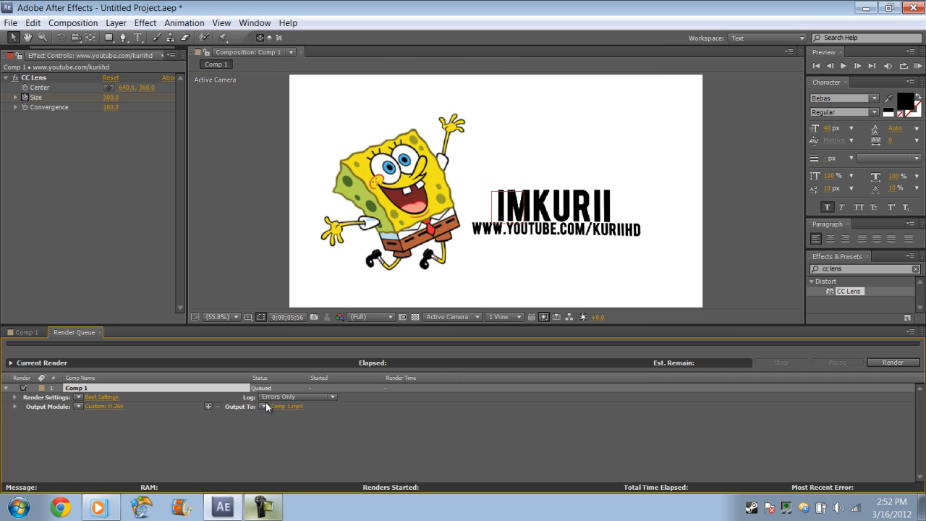
Set the output movie's file name to Kurii123 in the Projects folder and start rendering Comp 1
{"action": "left_click", "coordinate": [276, 405]}
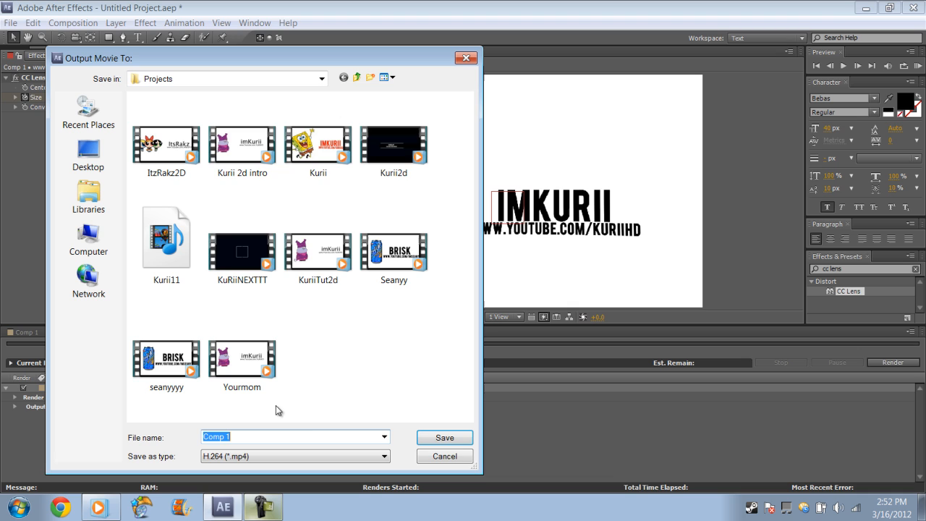
{"action": "left_click", "coordinate": [304, 437]}
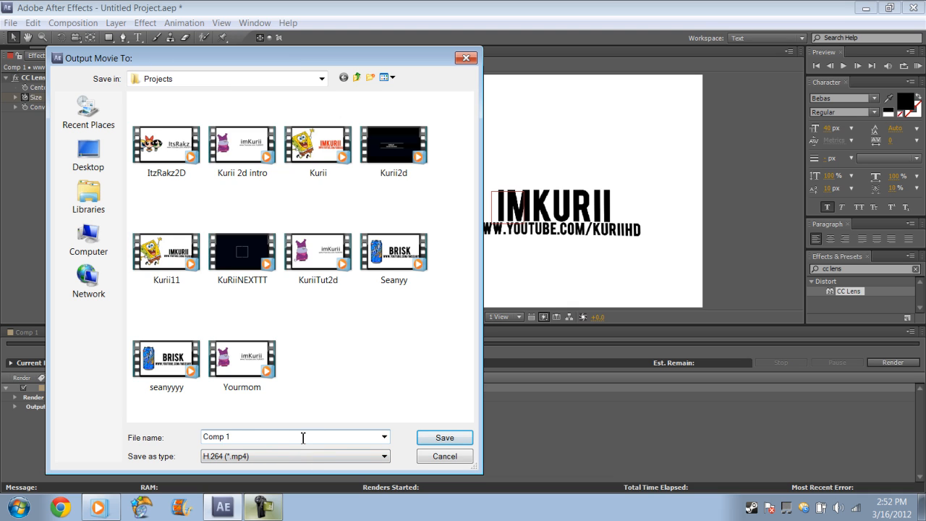
{"action": "key", "text": "BackSpace"}
{"action": "key", "text": "BackSpace"}
{"action": "key", "text": "BackSpace"}
{"action": "key", "text": "BackSpace"}
{"action": "key", "text": "BackSpace"}
{"action": "type", "text": "Kurii"}
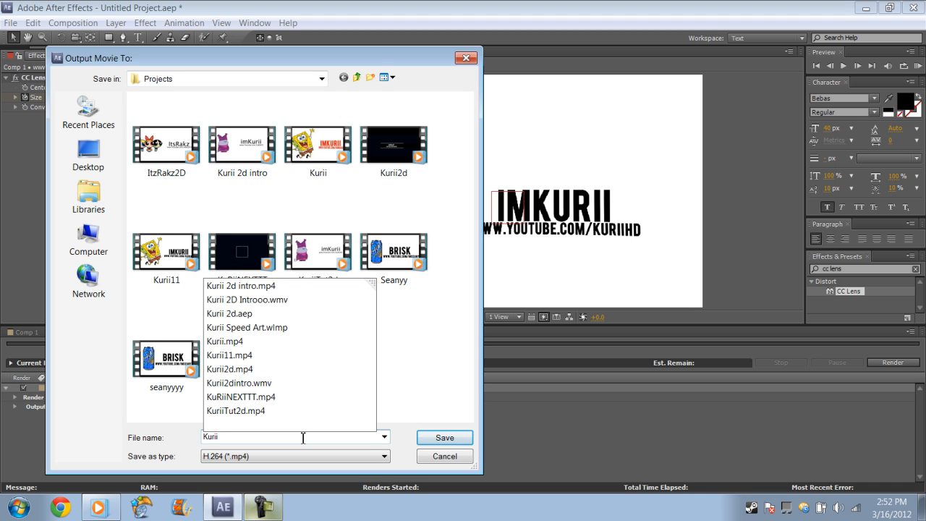
{"action": "type", "text": "123"}
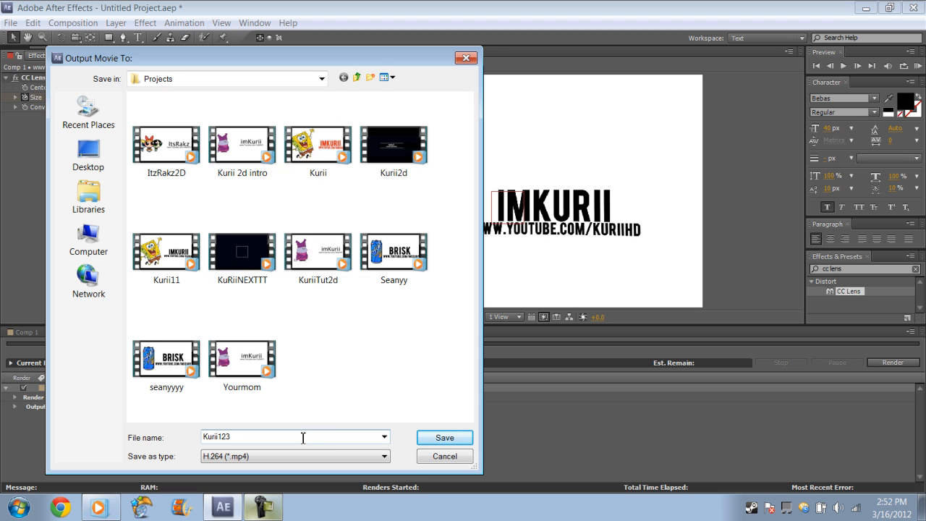
{"action": "left_click", "coordinate": [429, 441]}
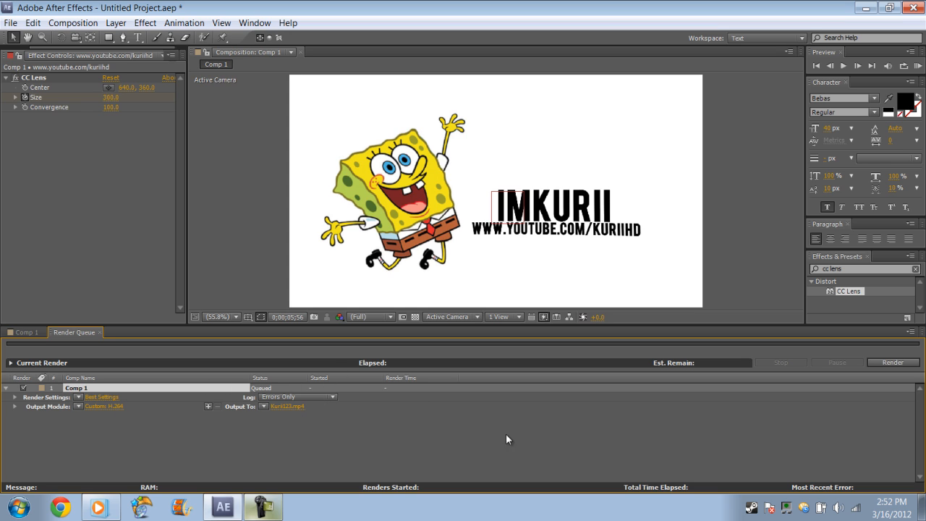
{"action": "left_click", "coordinate": [892, 362]}
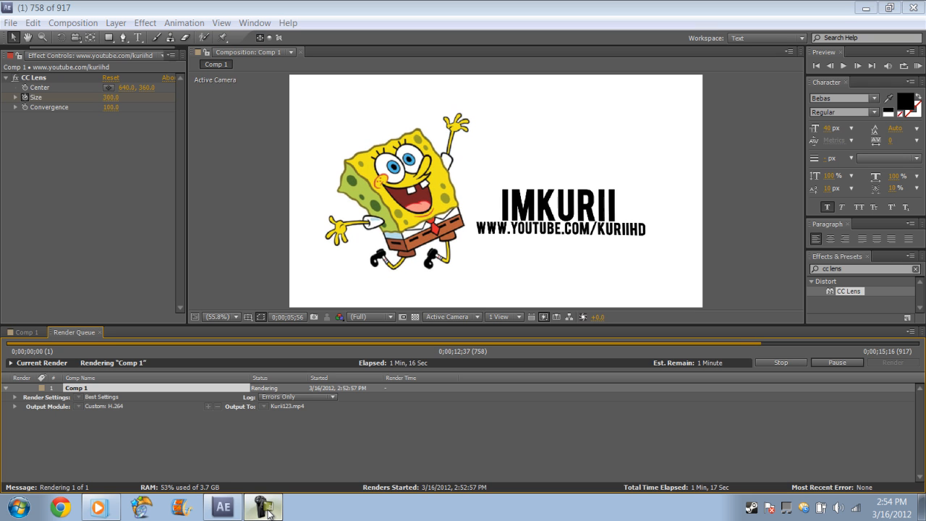
Switch to Windows Media Player, skip ahead to another track in the playlist and minimise the player
{"action": "left_click", "coordinate": [97, 506]}
{"action": "left_click", "coordinate": [394, 439]}
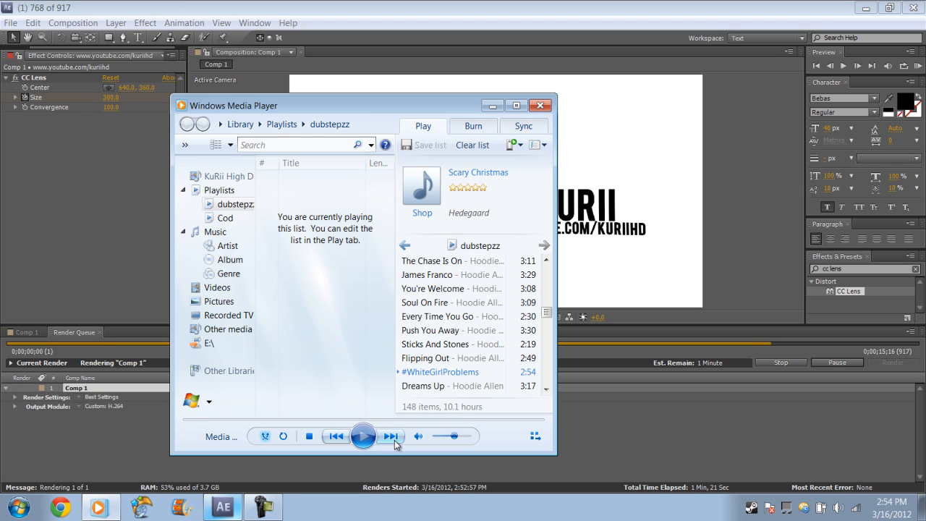
{"action": "left_click", "coordinate": [390, 436]}
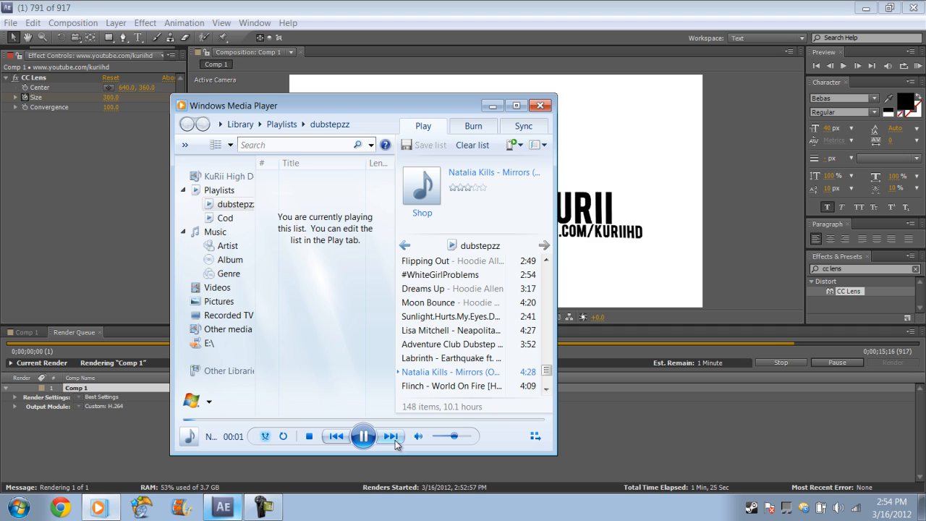
{"action": "left_click", "coordinate": [492, 107]}
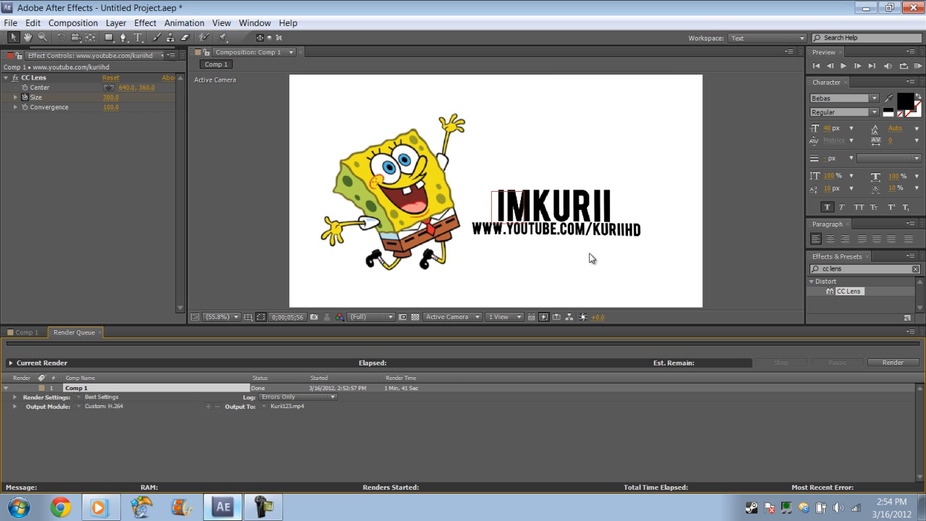
Close After Effects without saving the changes to the untitled project
{"action": "left_click", "coordinate": [913, 7]}
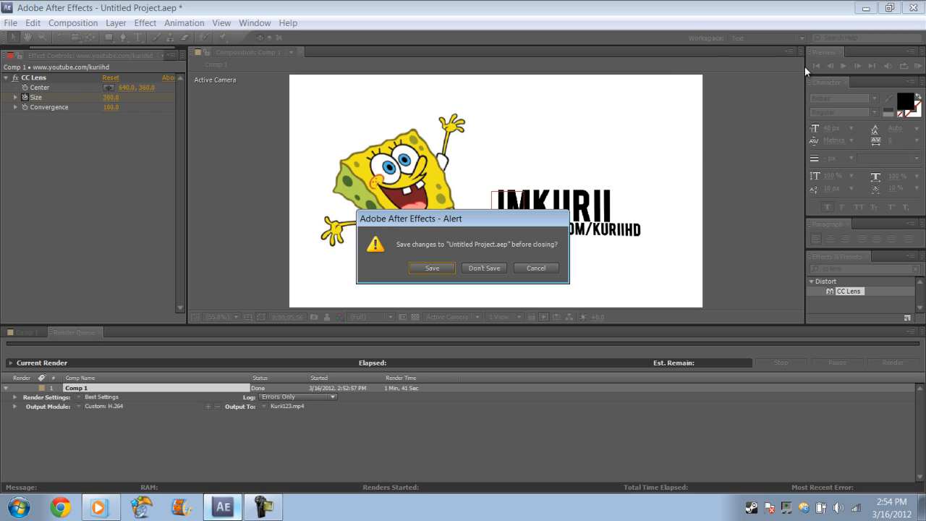
{"action": "left_click", "coordinate": [484, 267]}
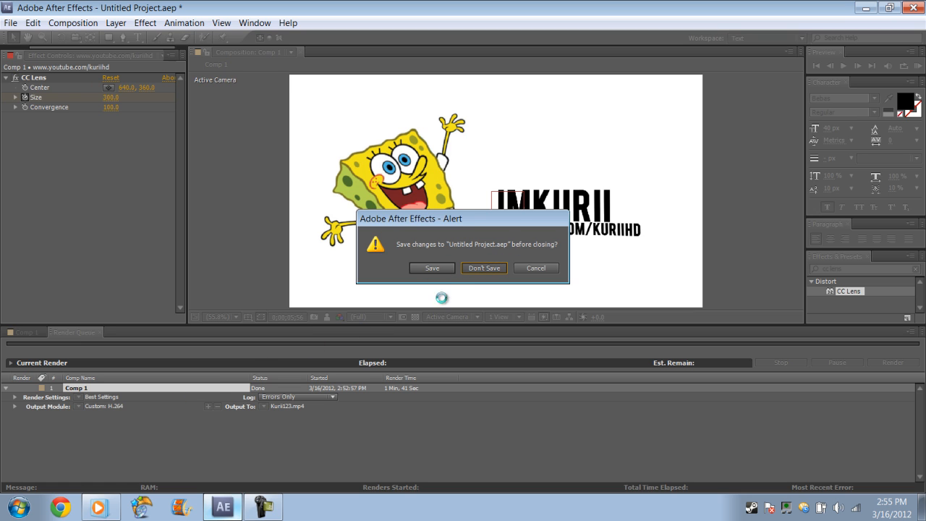
{"action": "left_click", "coordinate": [18, 509]}
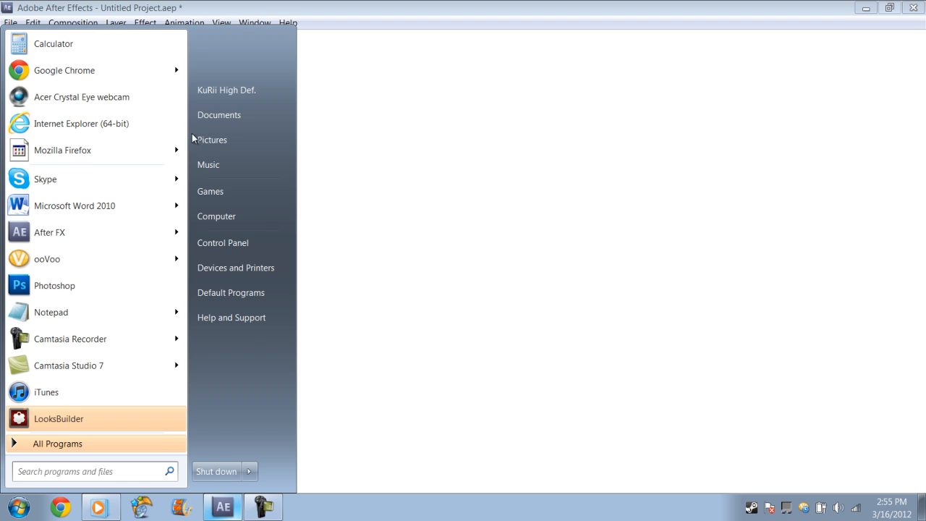
{"action": "left_click", "coordinate": [917, 7]}
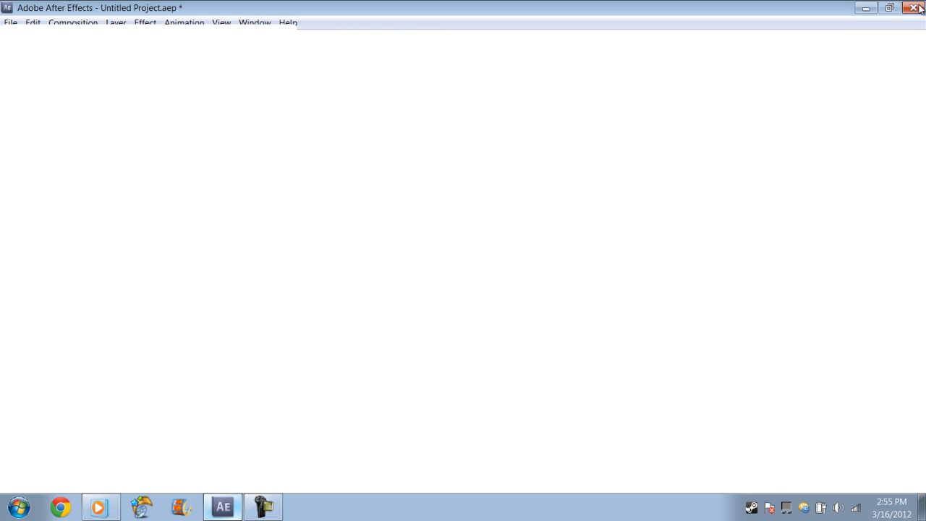
Open the Documents library in Windows Explorer, go to the Projects library and open the rendered Kurii123 video
{"action": "left_click", "coordinate": [18, 508]}
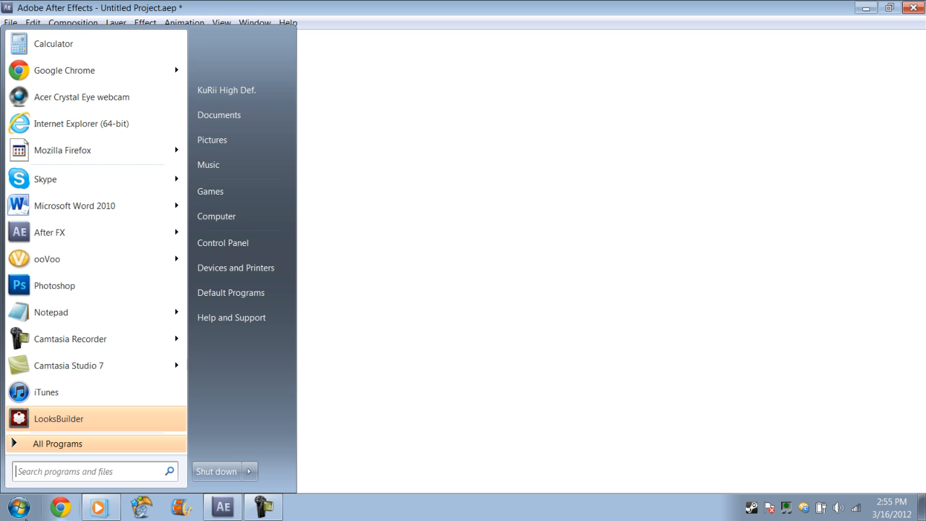
{"action": "left_click", "coordinate": [214, 116]}
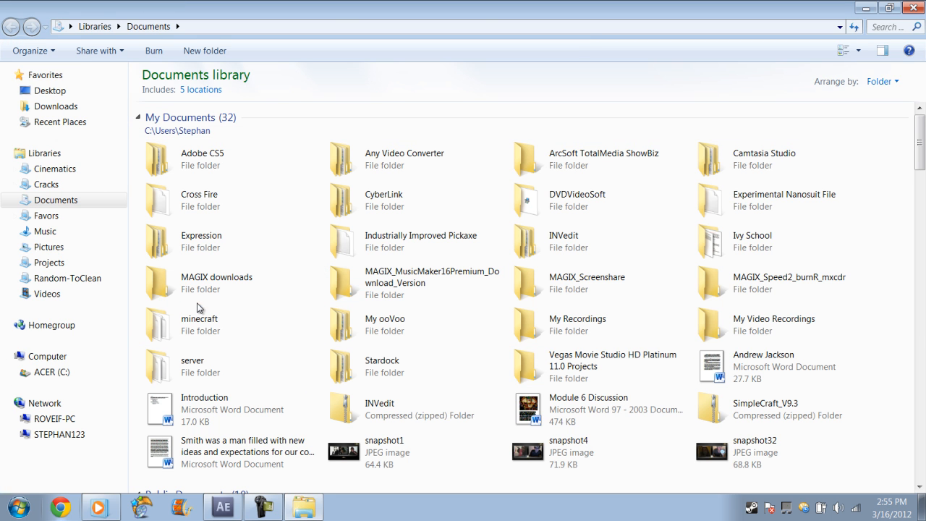
{"action": "left_click", "coordinate": [58, 265]}
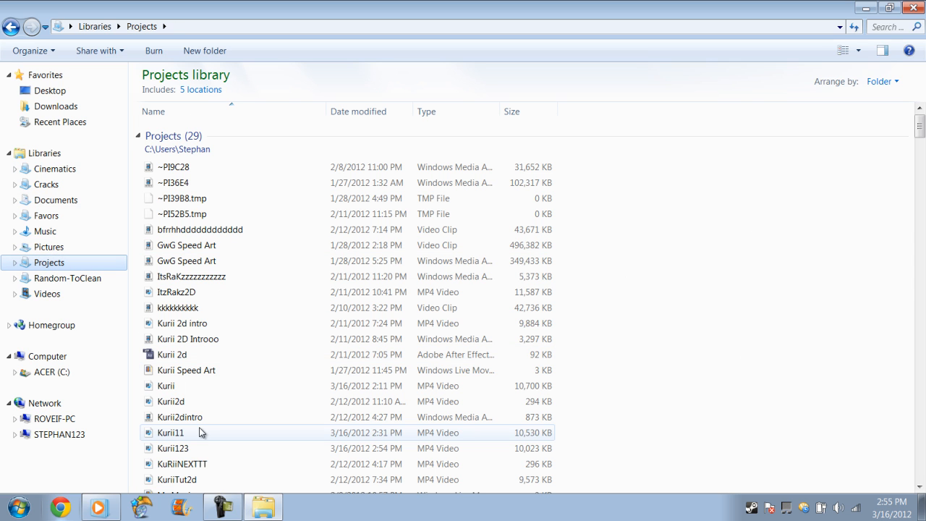
{"action": "left_click", "coordinate": [200, 454]}
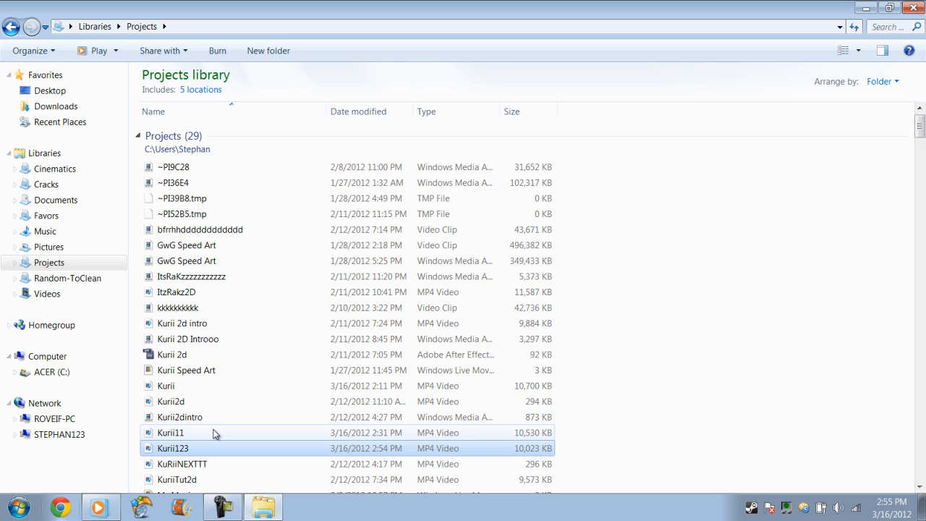
Close the Projects library window, watch the rendered intro and close the video player
{"action": "left_click", "coordinate": [253, 510]}
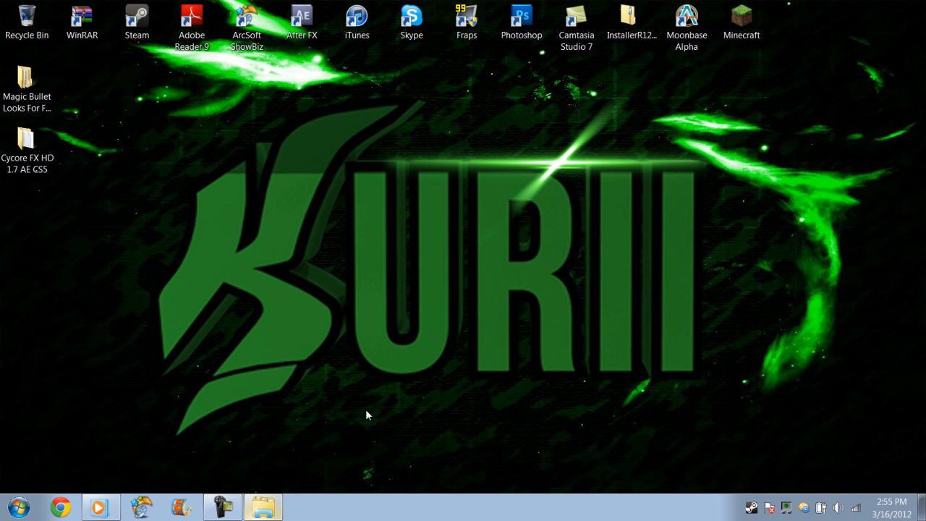
{"action": "left_click", "coordinate": [263, 509]}
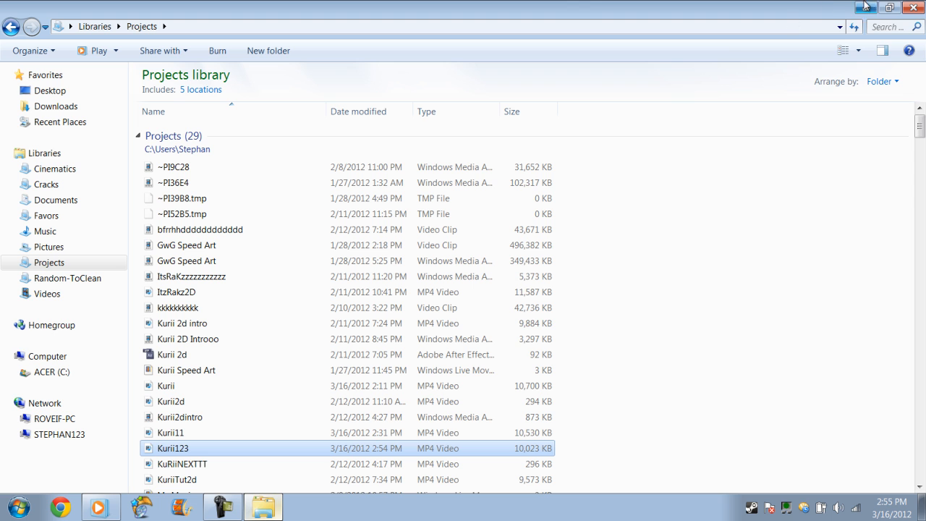
{"action": "left_click", "coordinate": [913, 8]}
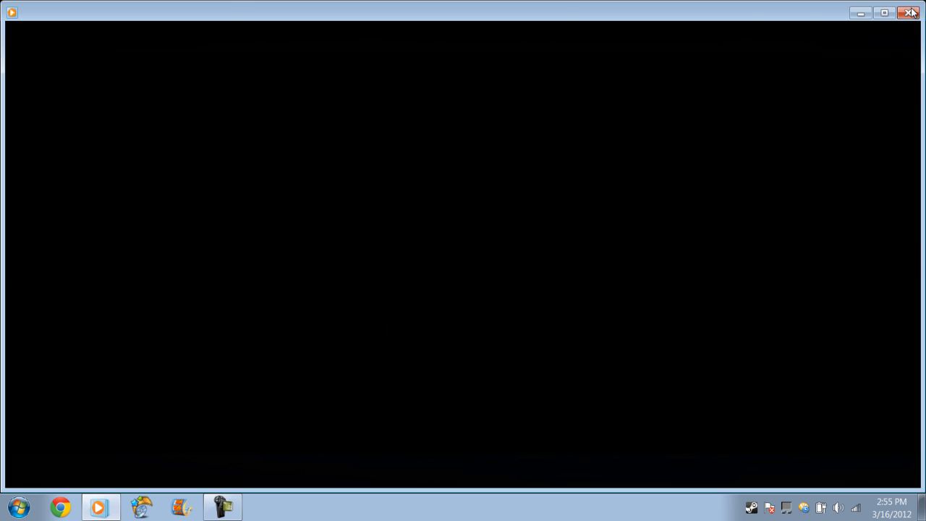
{"action": "left_click", "coordinate": [910, 13]}
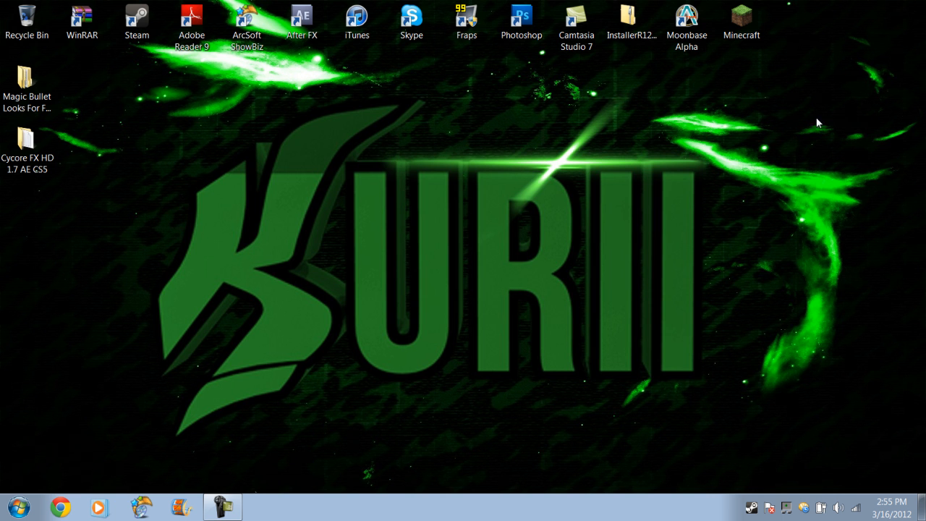